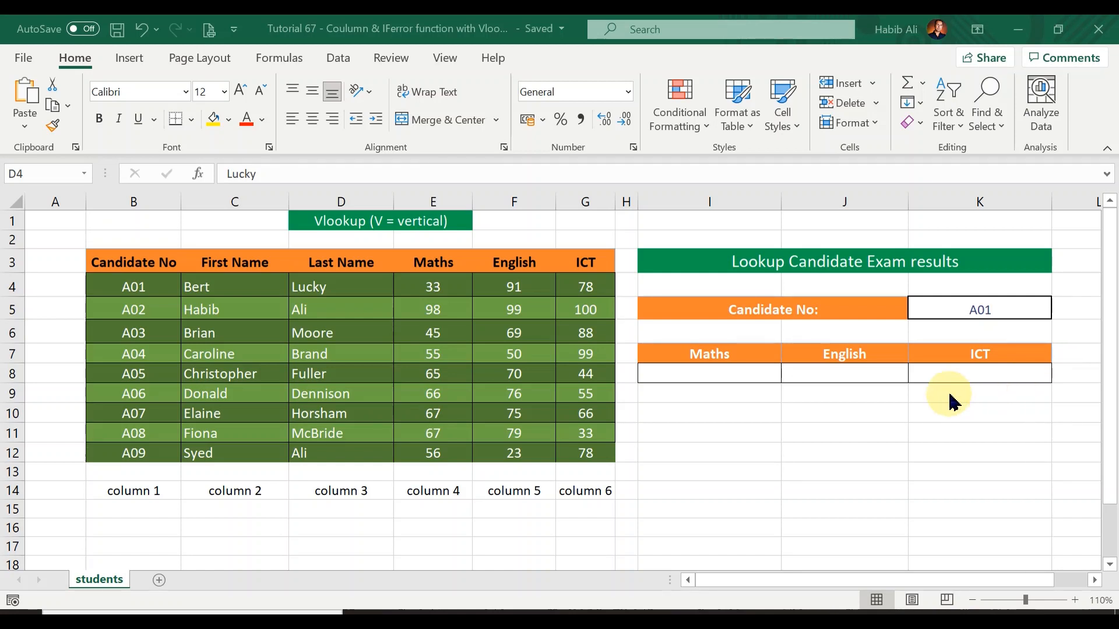
Start a VLOOKUP formula in the Maths result cell I8 with K5 as lookup value and B4:G12 as table array
click(742, 374)
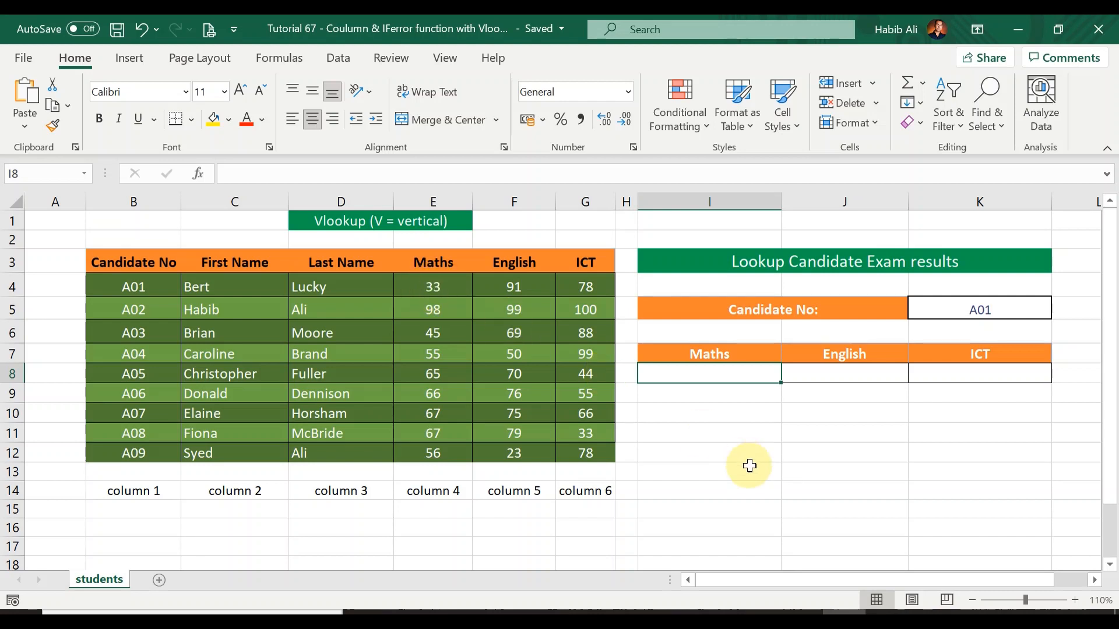
text(=)
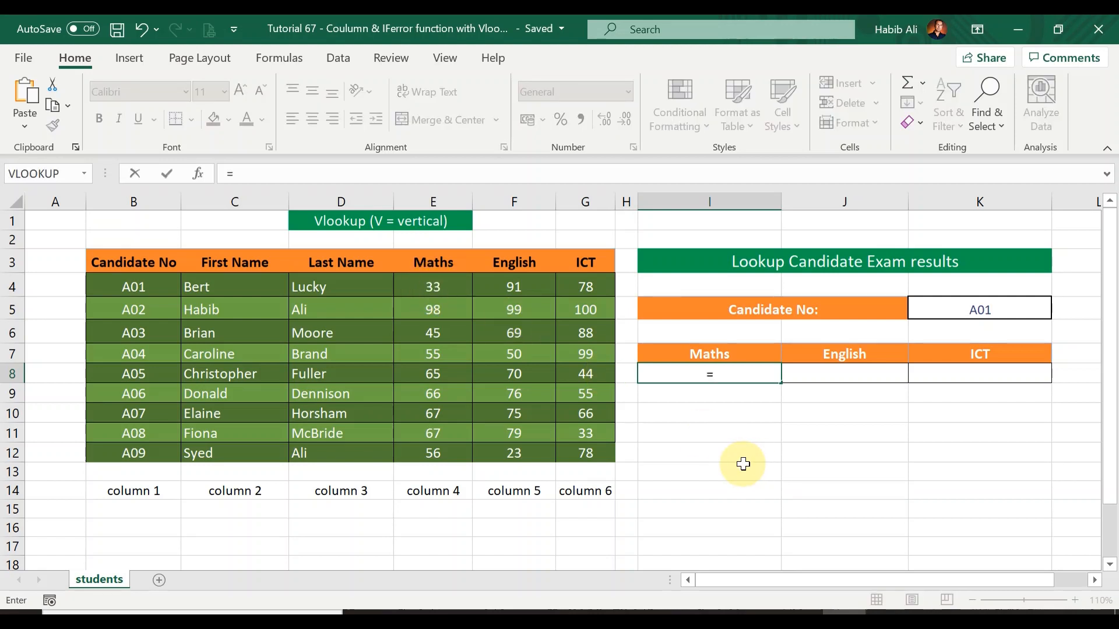
key(Caps_Lock)
text(VLO)
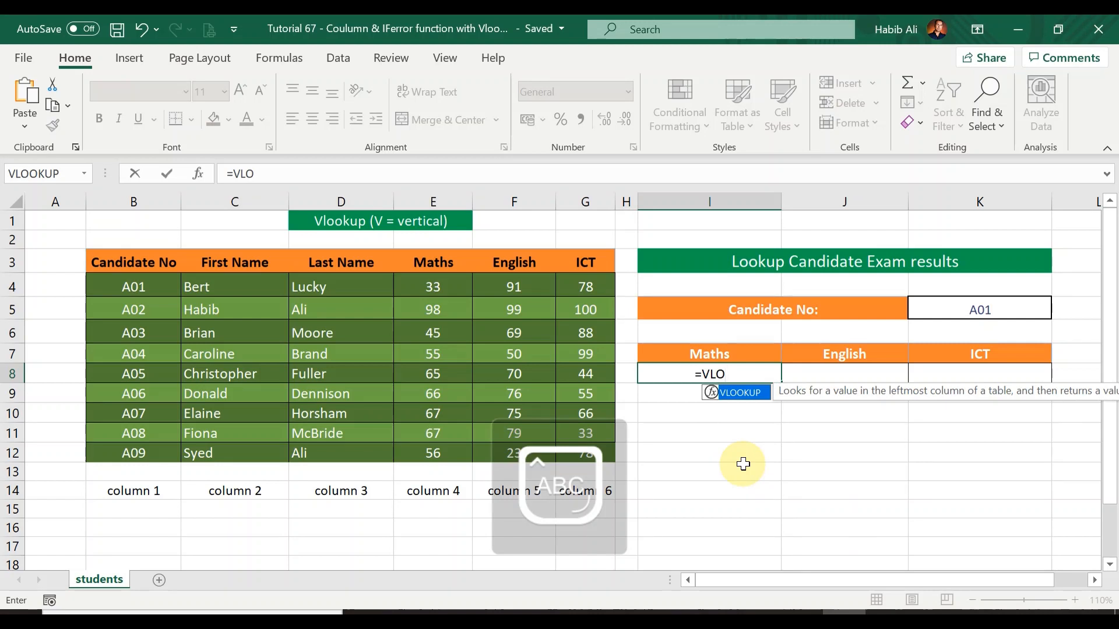
key(Tab)
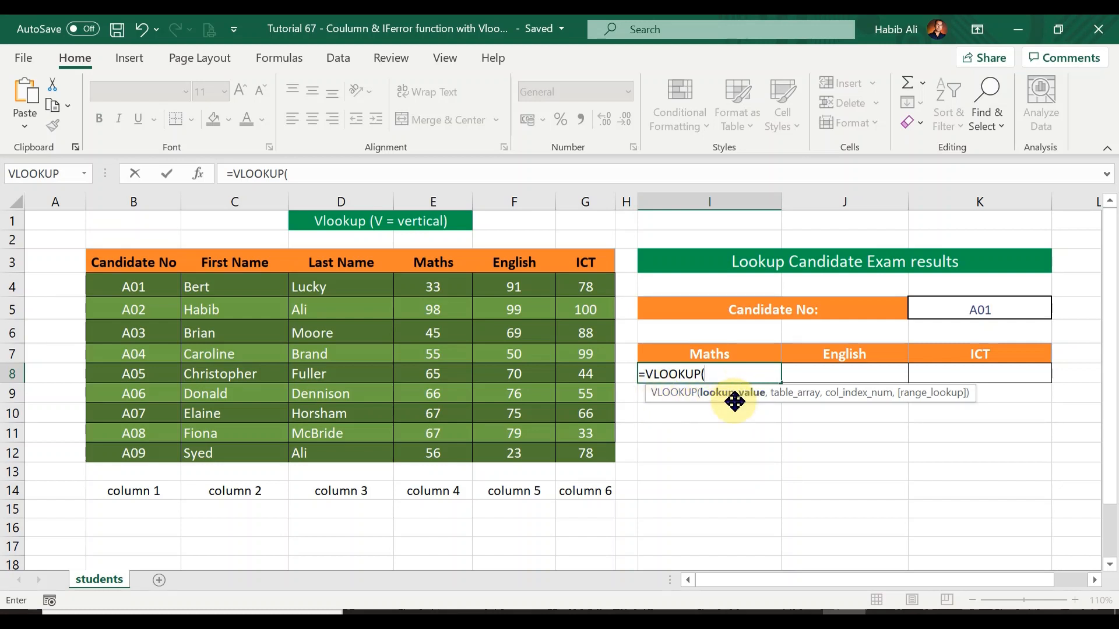
click(1011, 309)
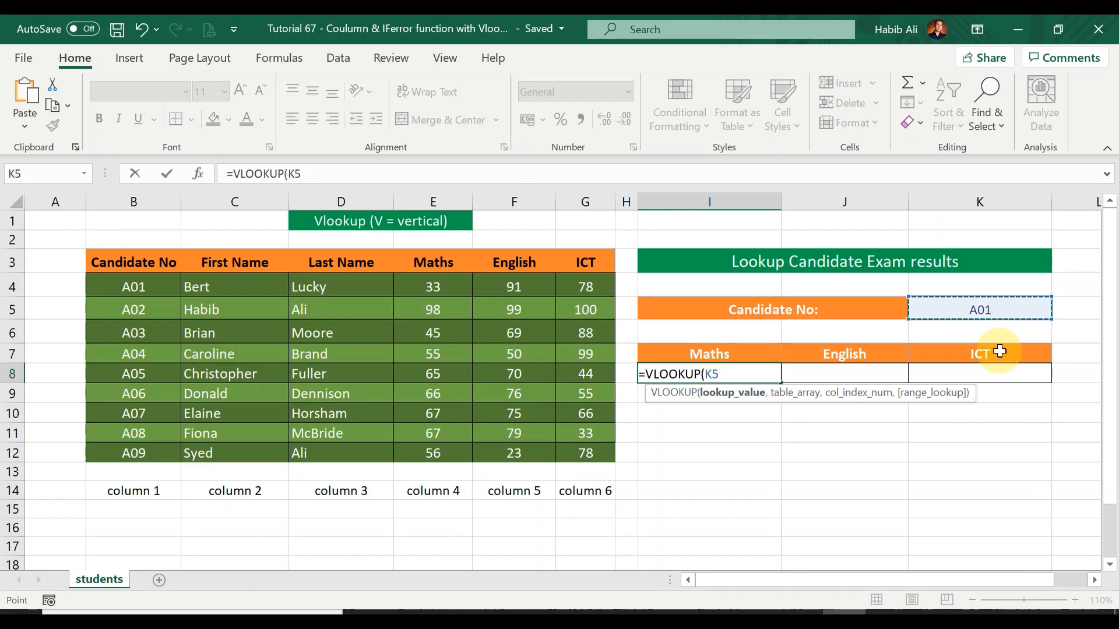
text(,)
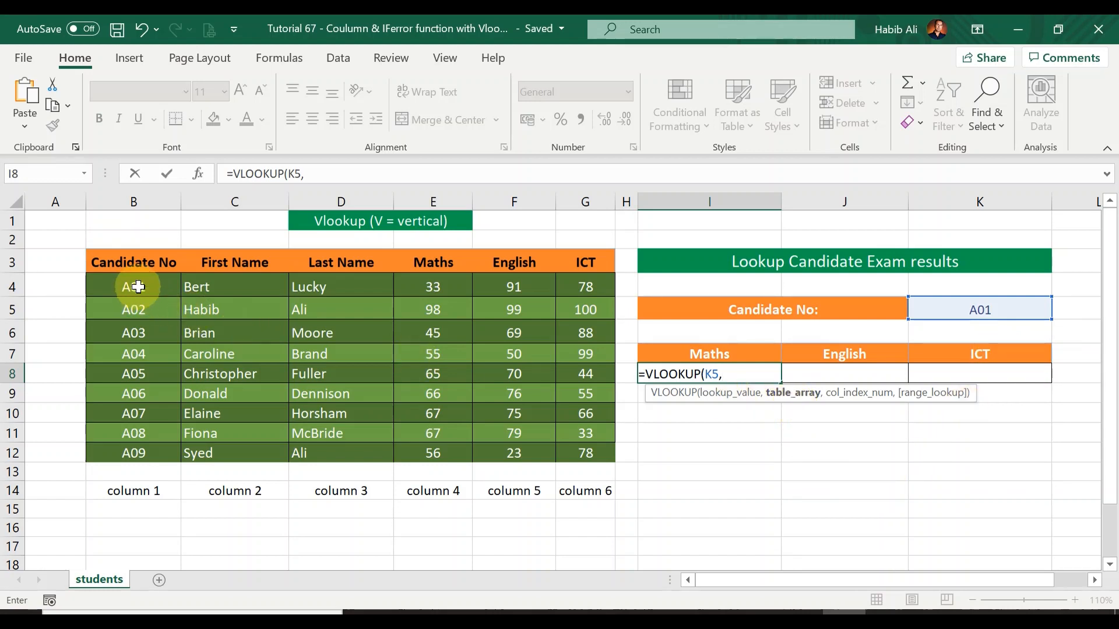
drag(130, 287, 589, 452)
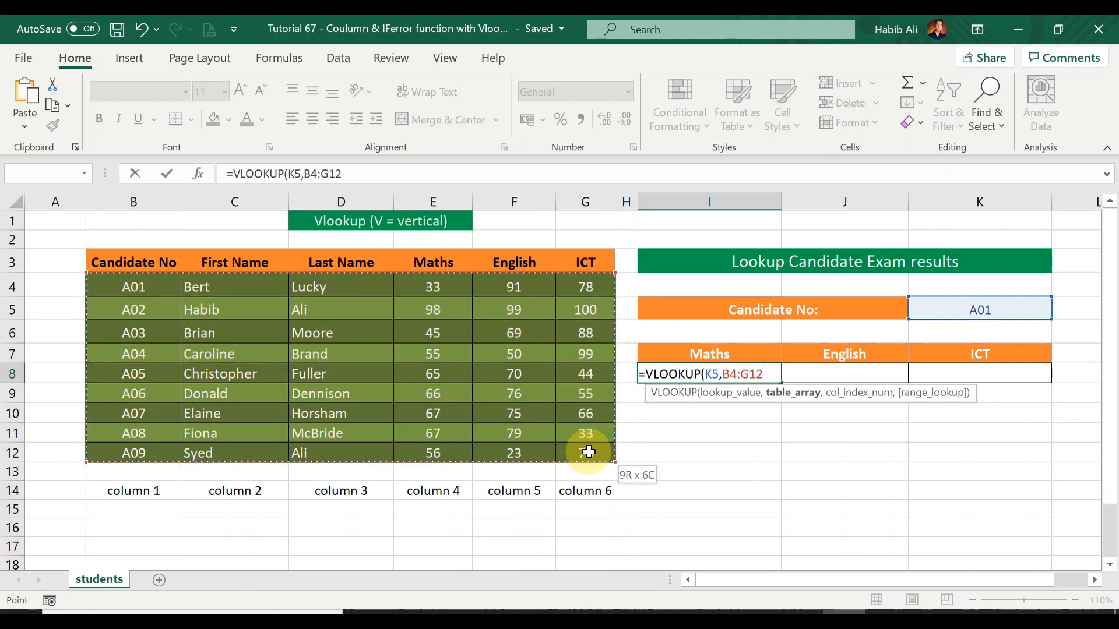
drag(589, 452, 589, 452)
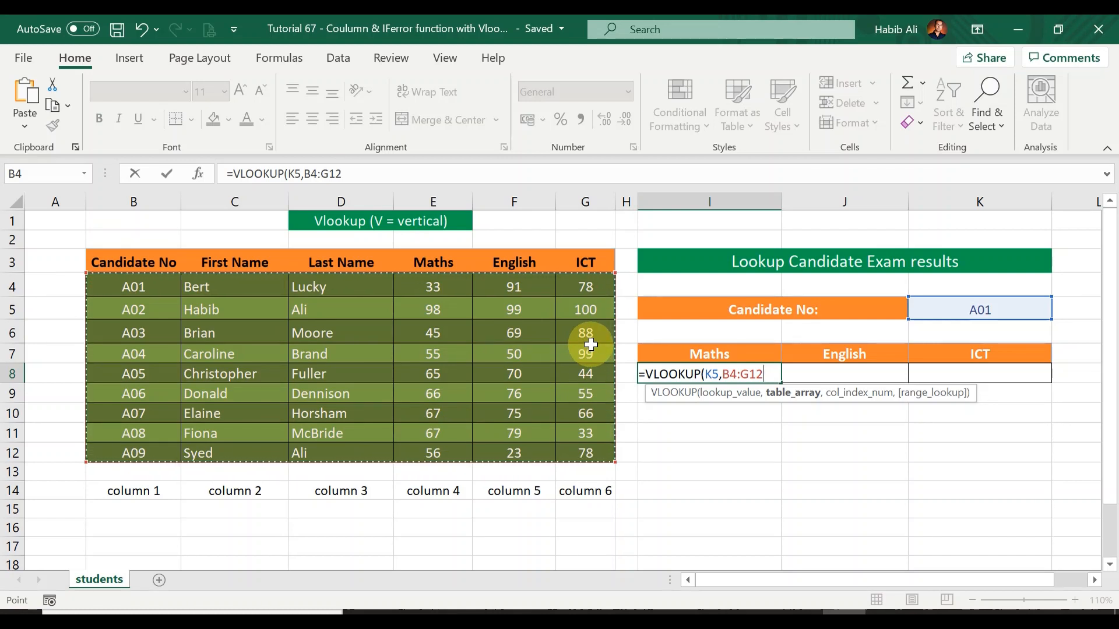
Complete the Maths VLOOKUP with column index 4 and range lookup 0 for an exact match
text(,)
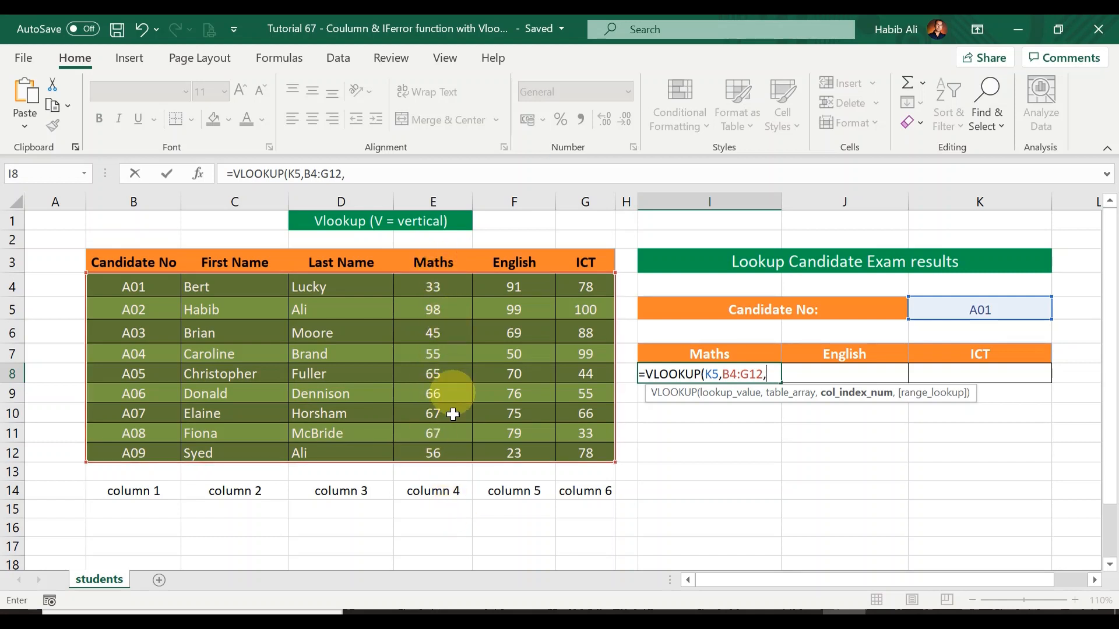
text(4)
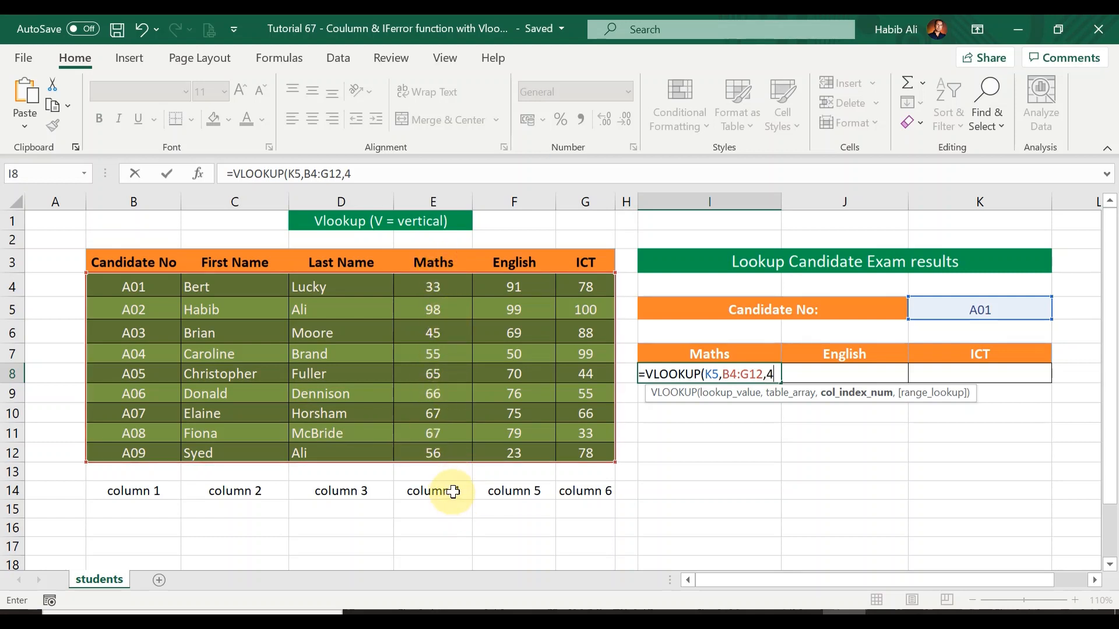
text(,)
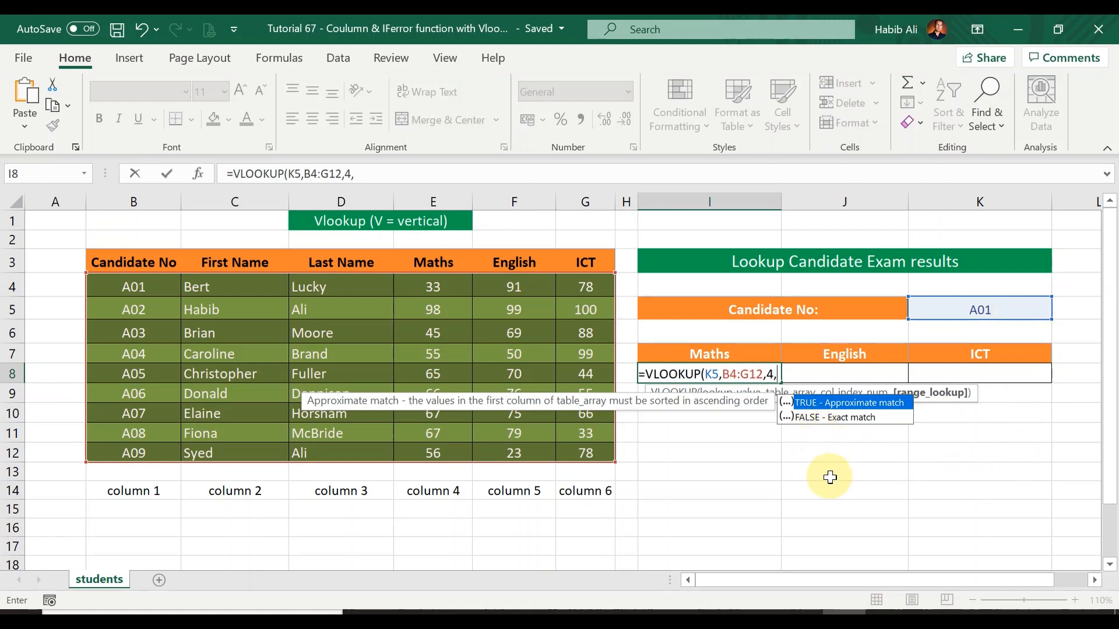
text(0)
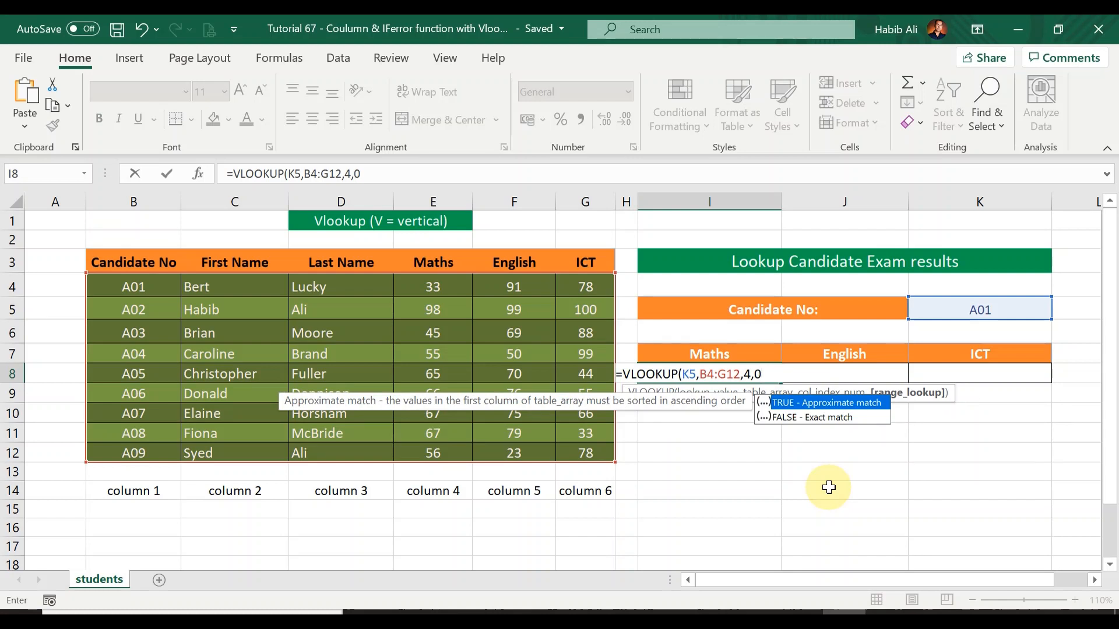
text())
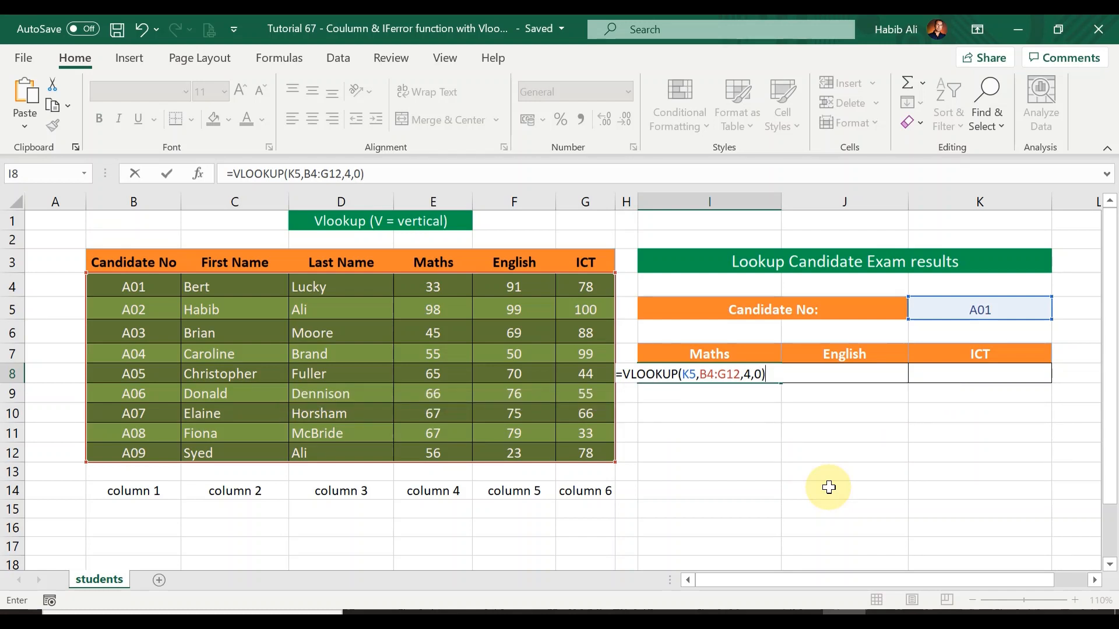
key(Return)
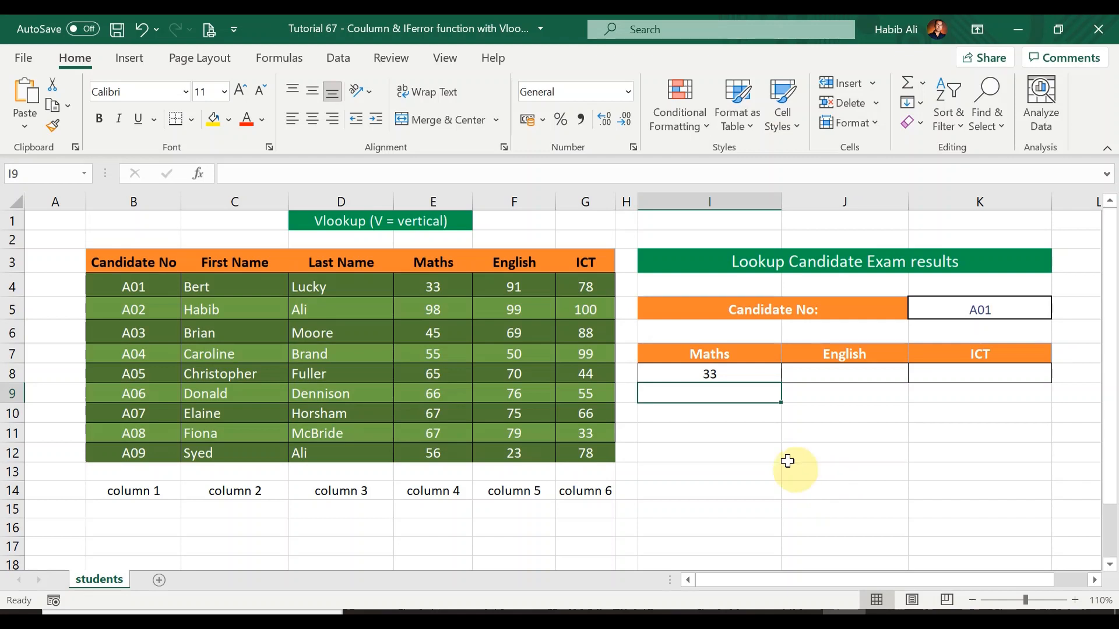
Try to copy the Maths formula across to J8 and K8, and inspect the copied formulas
click(731, 371)
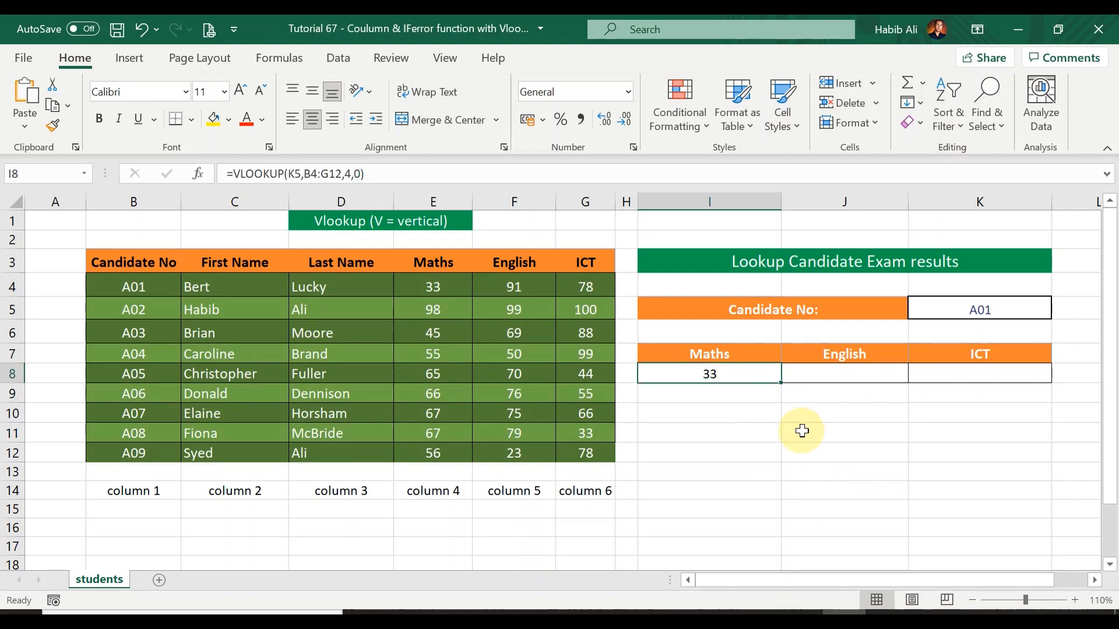
drag(781, 382, 1027, 368)
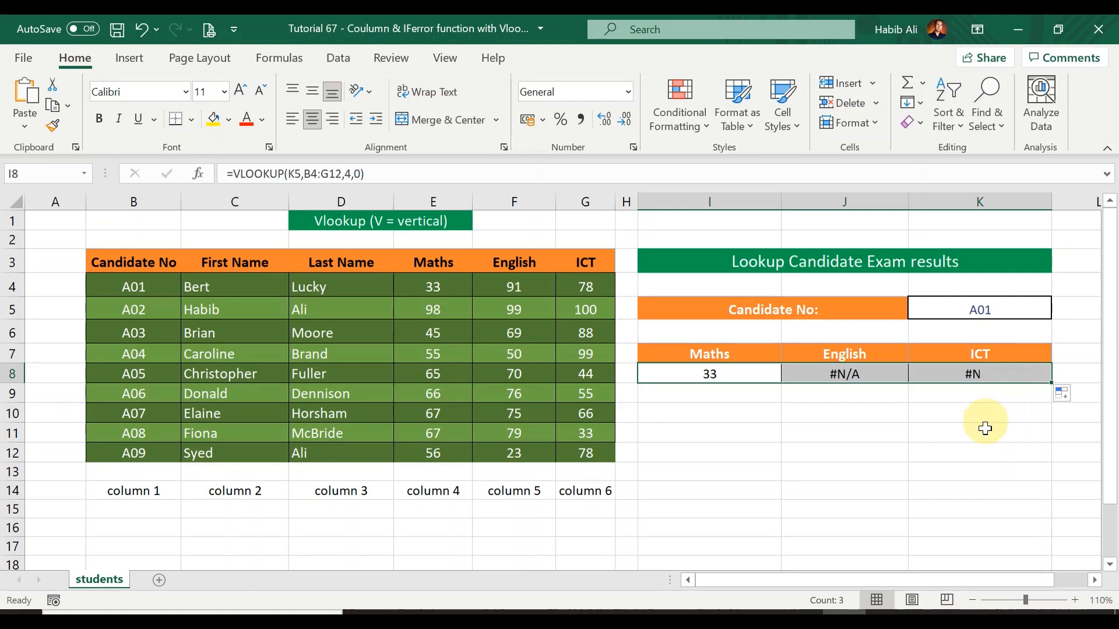
click(878, 379)
click(962, 376)
click(855, 369)
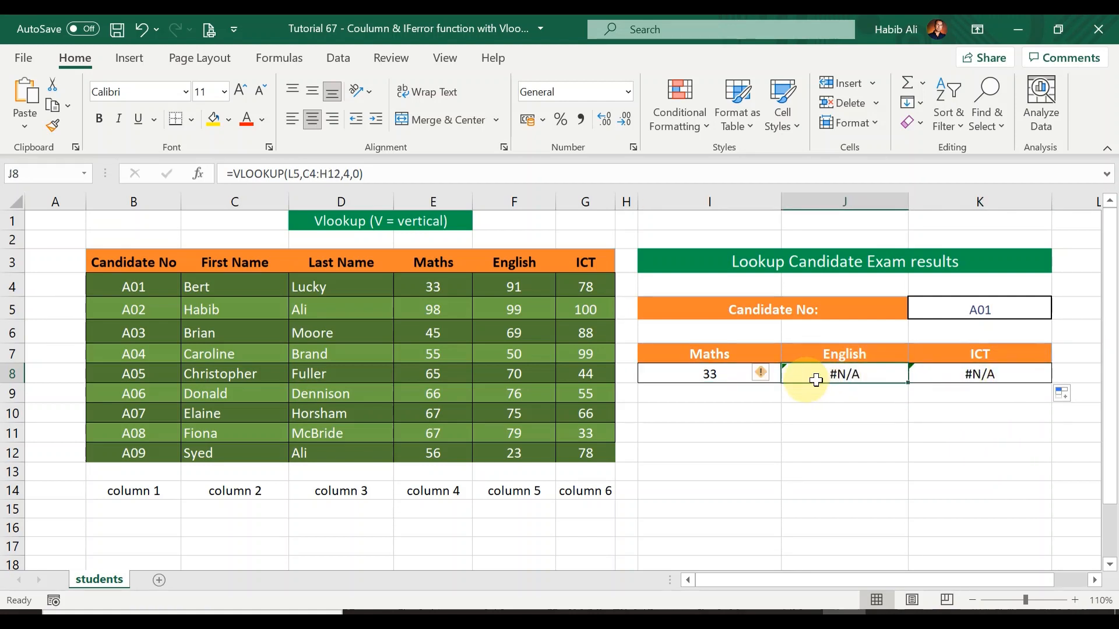
Make the lookup value and table array in I8 absolute, giving =VLOOKUP($K$5,$B$4:$G$12,4,0)
click(728, 373)
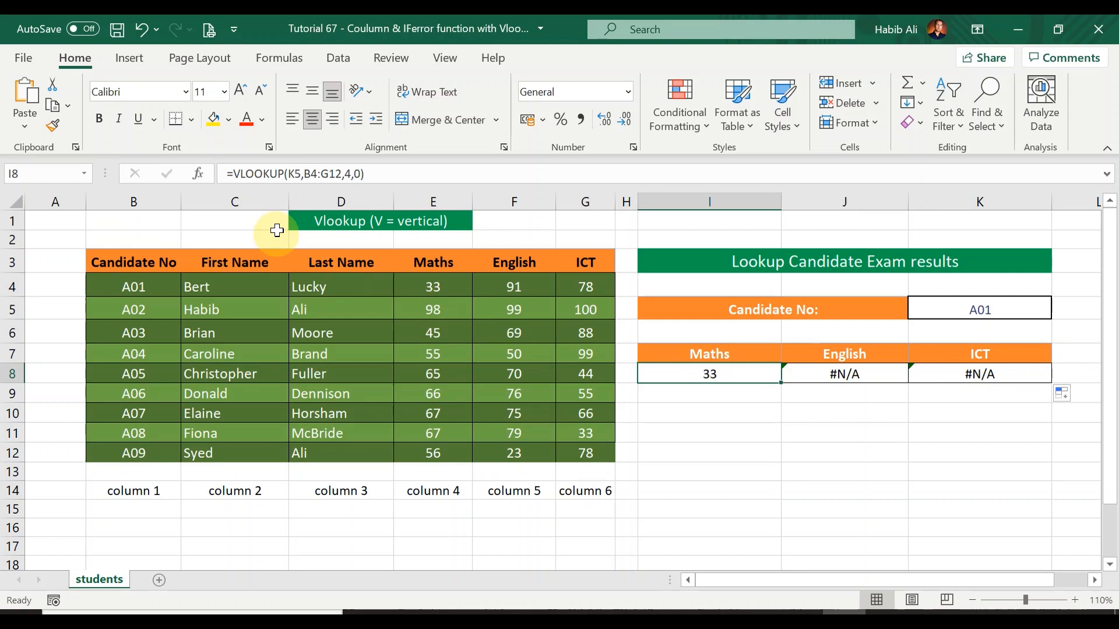
double_click(712, 374)
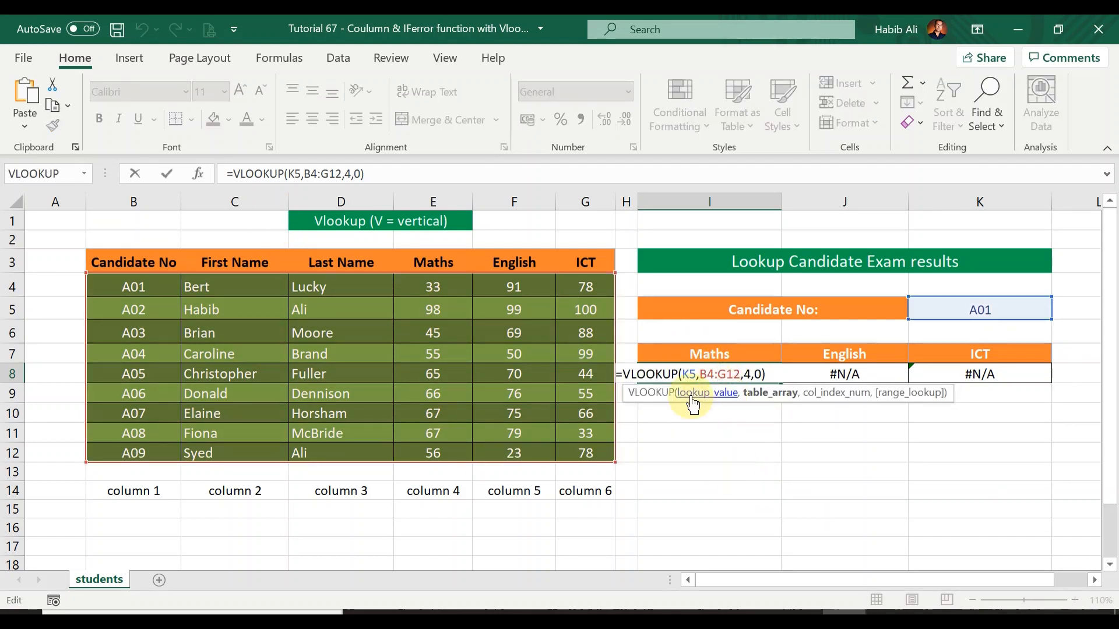
double_click(693, 374)
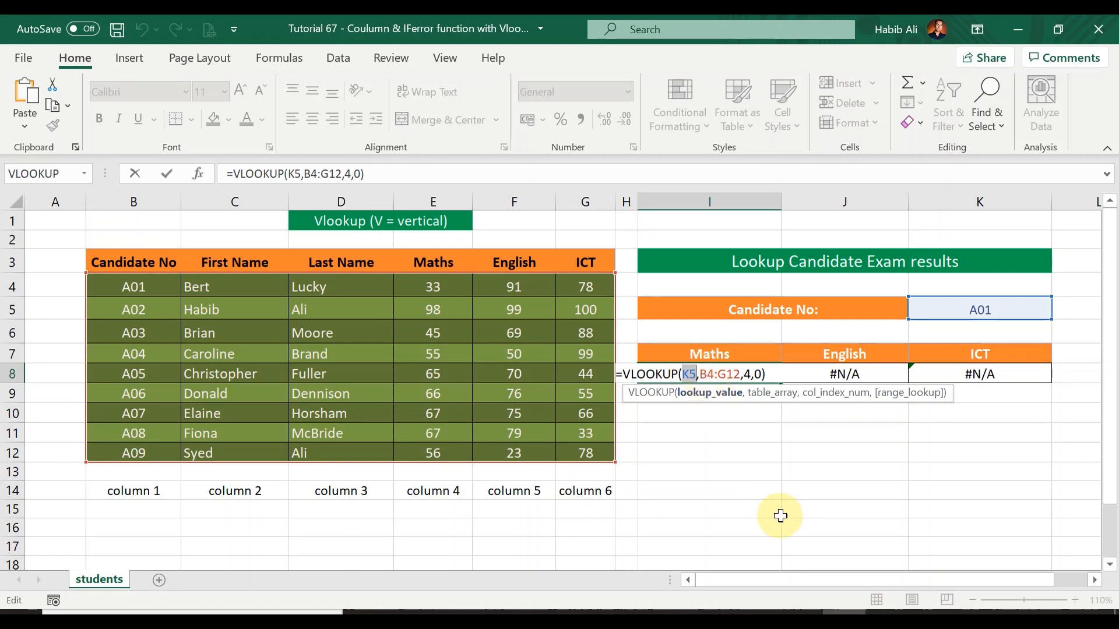
key(F4)
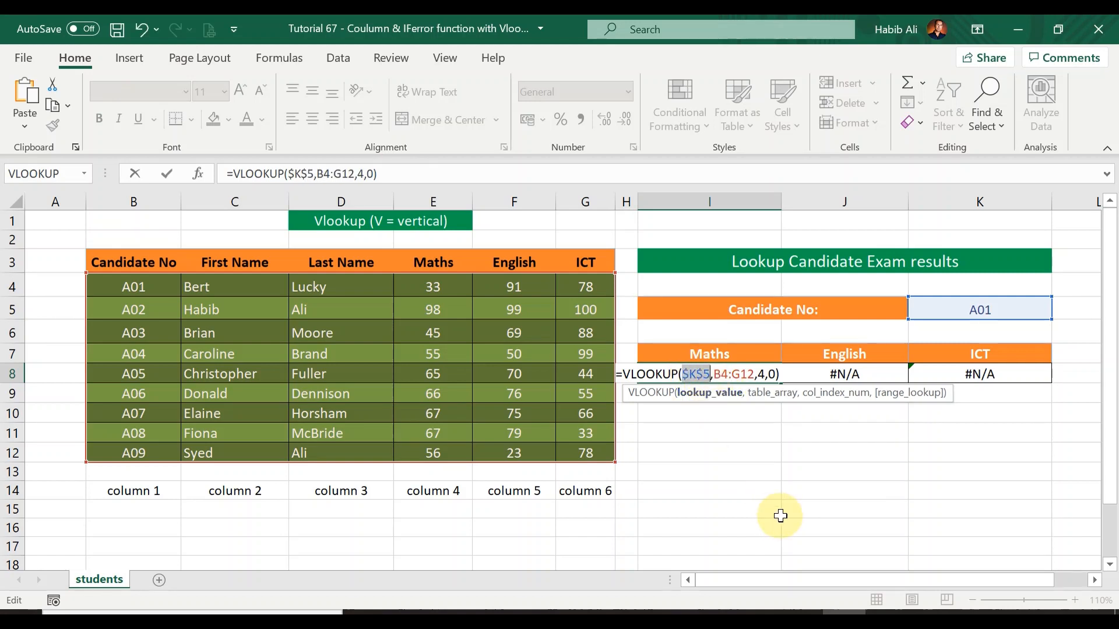
click(772, 403)
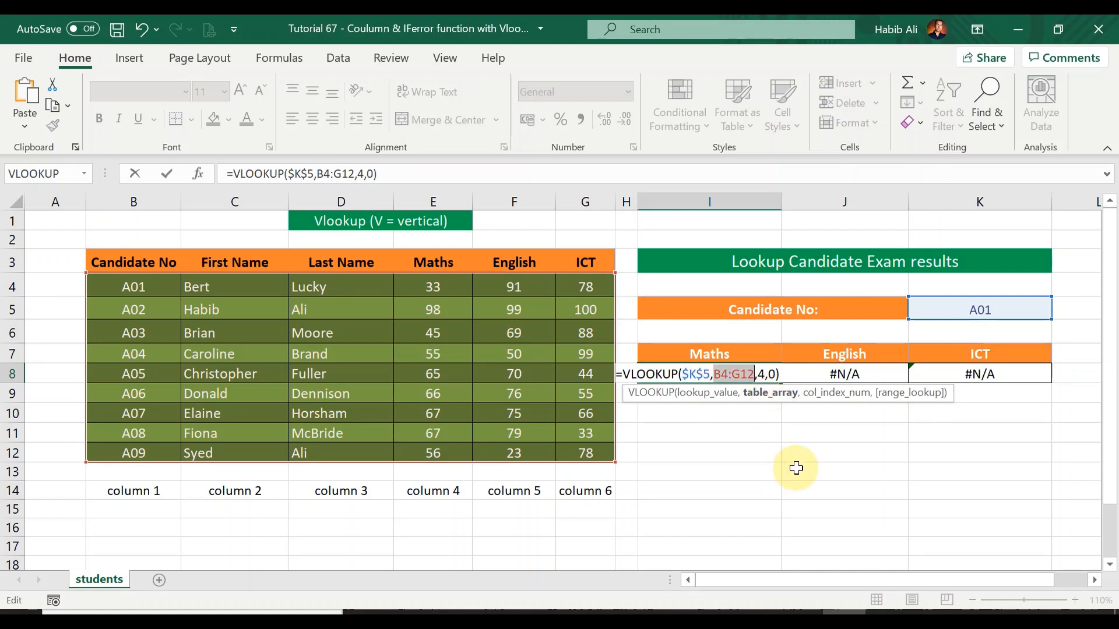
key(F4)
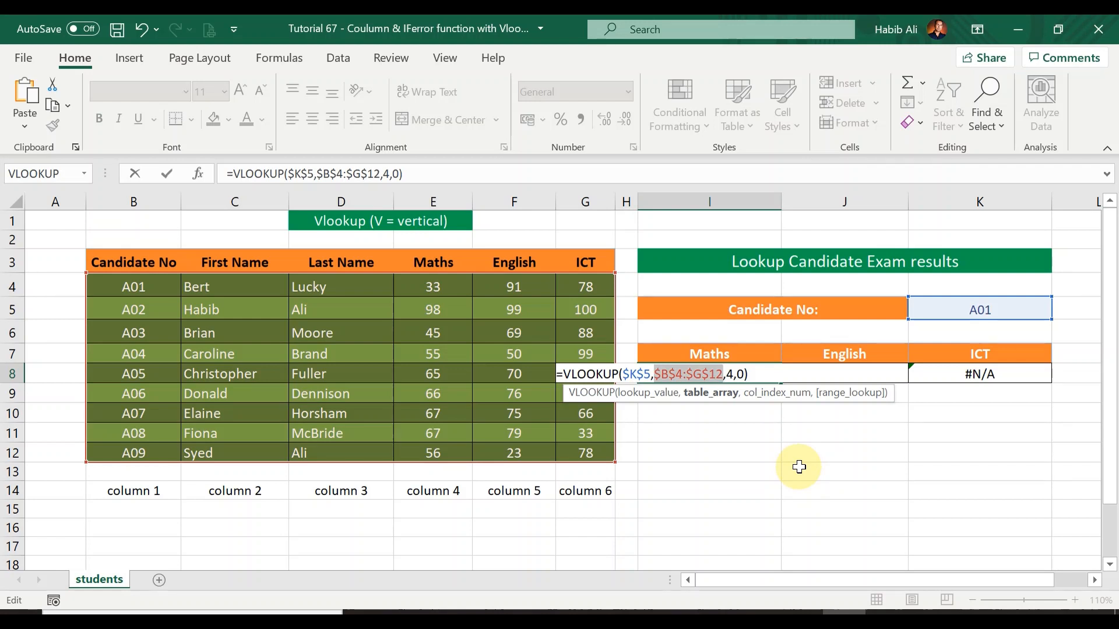
key(Return)
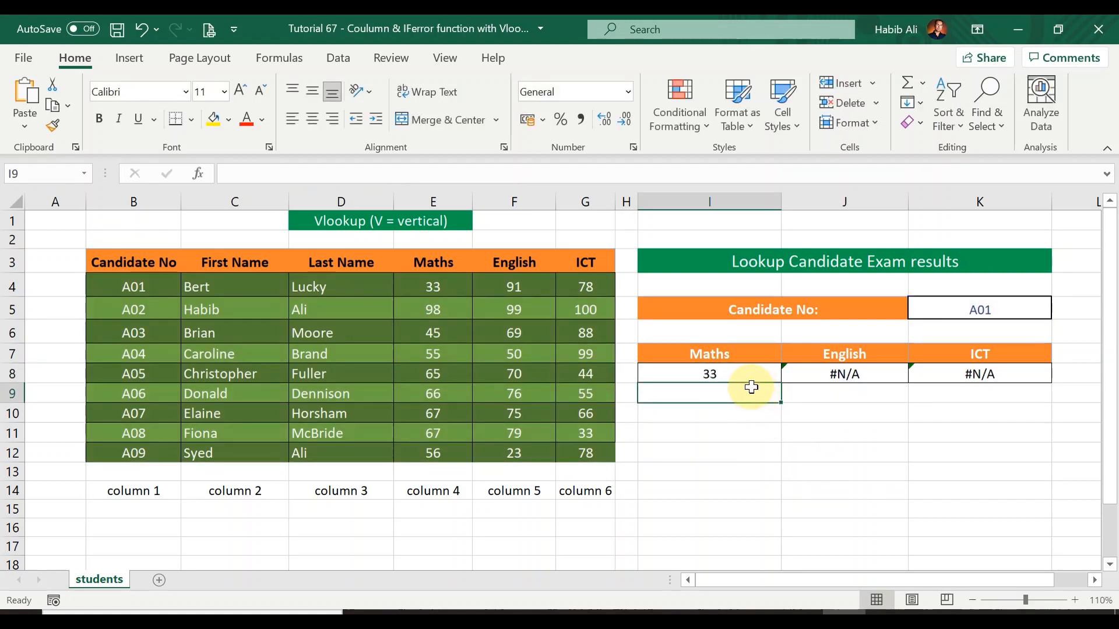
Fill the corrected Maths formula across to the English and ICT cells J8:K8, and compare the formulas in all three cells
click(746, 373)
drag(781, 382, 1025, 379)
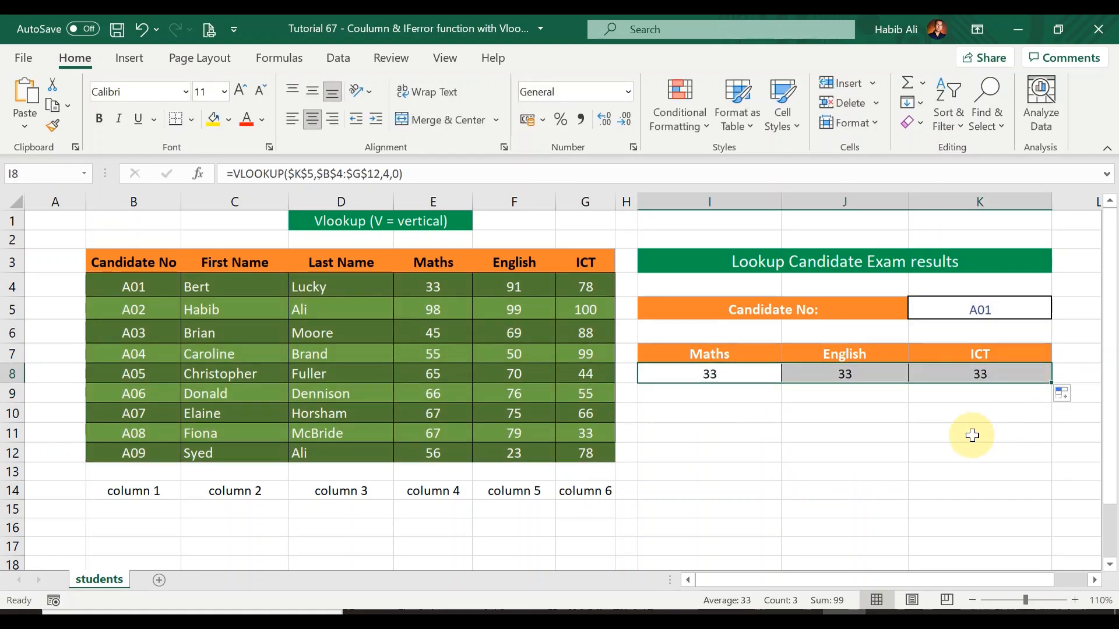
click(855, 375)
click(975, 375)
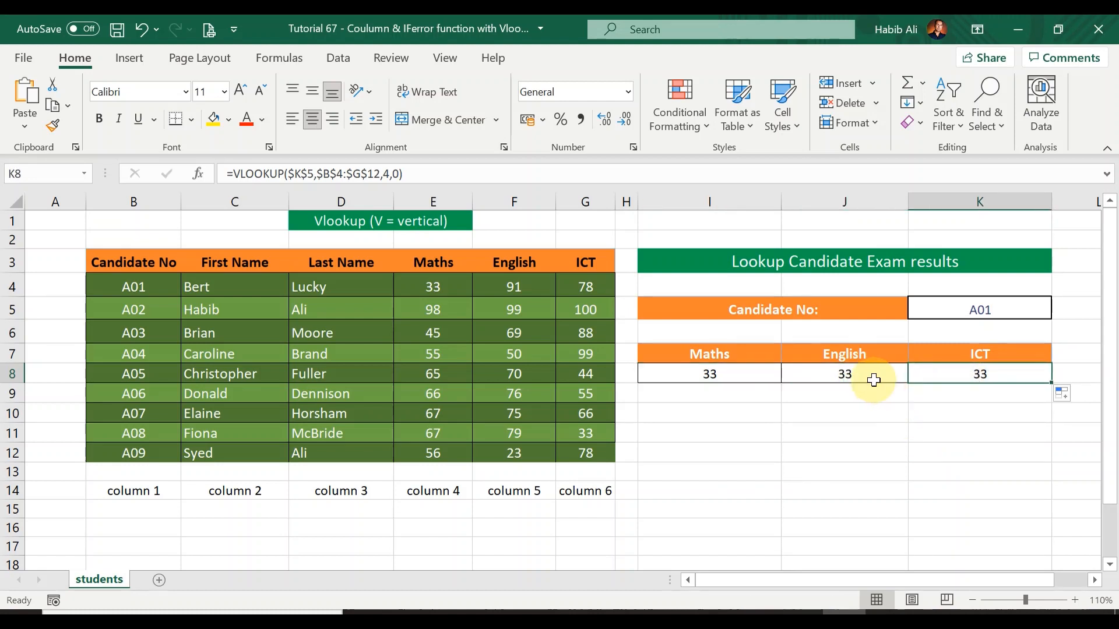
click(847, 374)
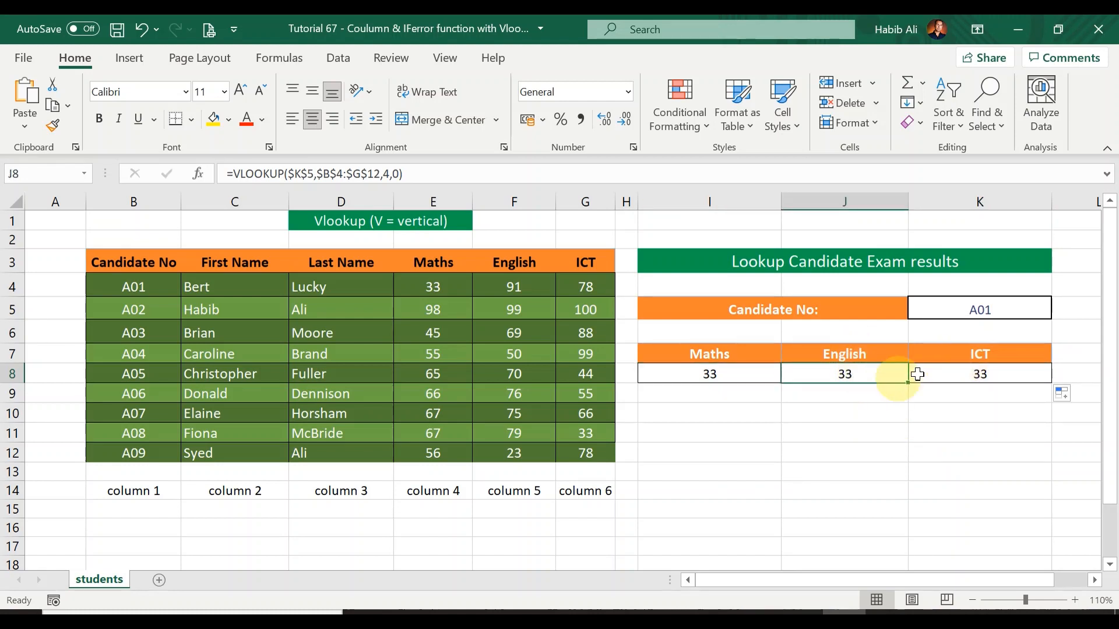
click(749, 376)
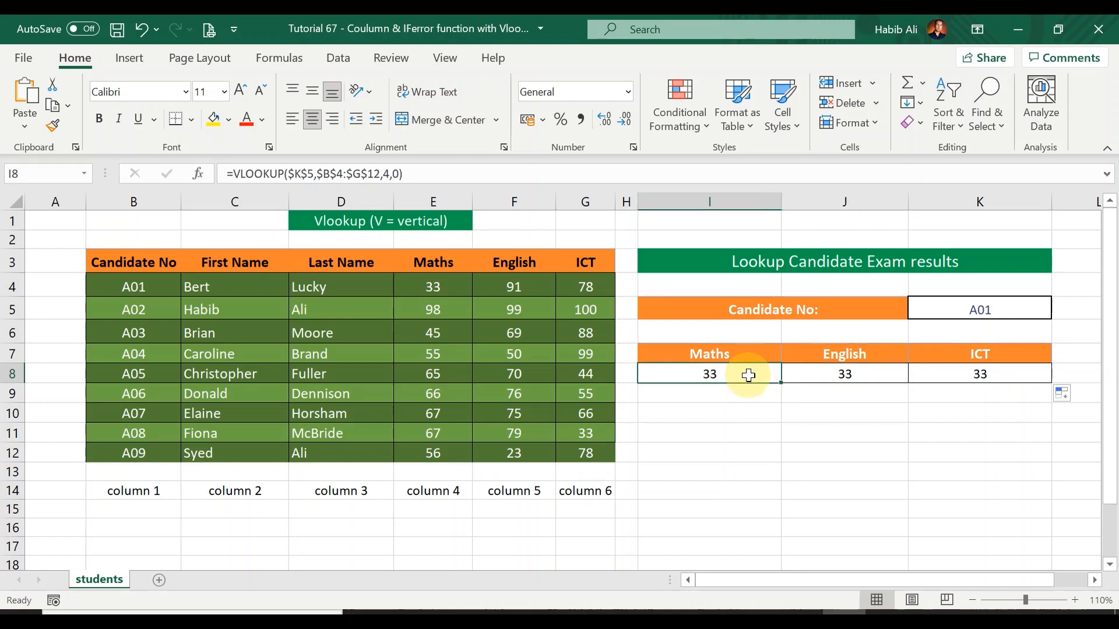
click(846, 378)
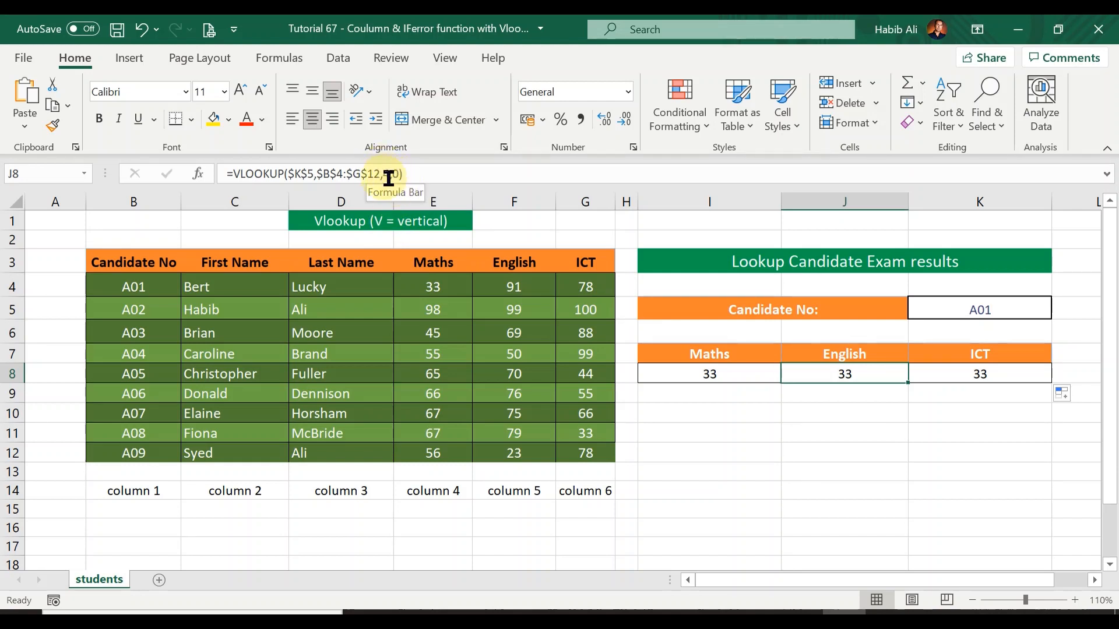
click(1000, 372)
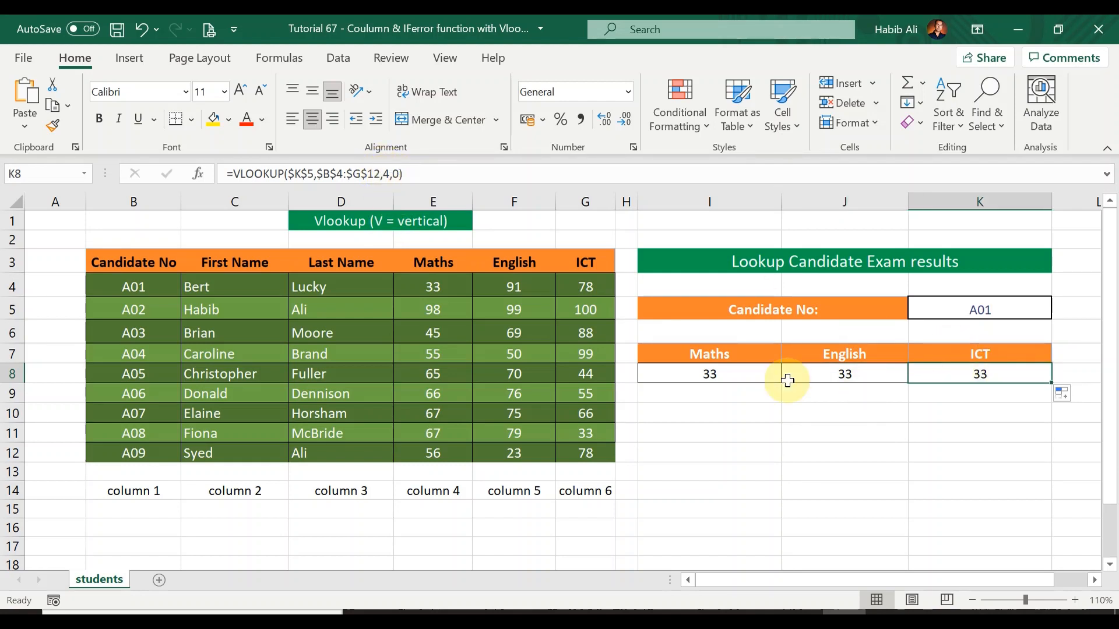
click(732, 374)
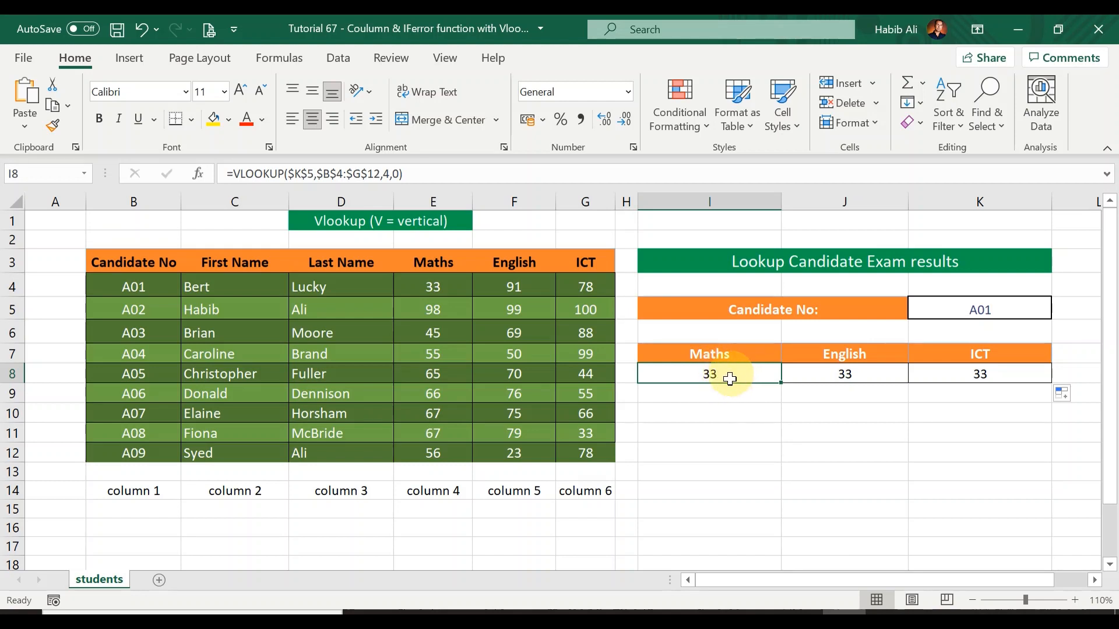
Enter the test formula =COLUMN(K11) in cell I12 to return the column number of a referenced cell
click(745, 452)
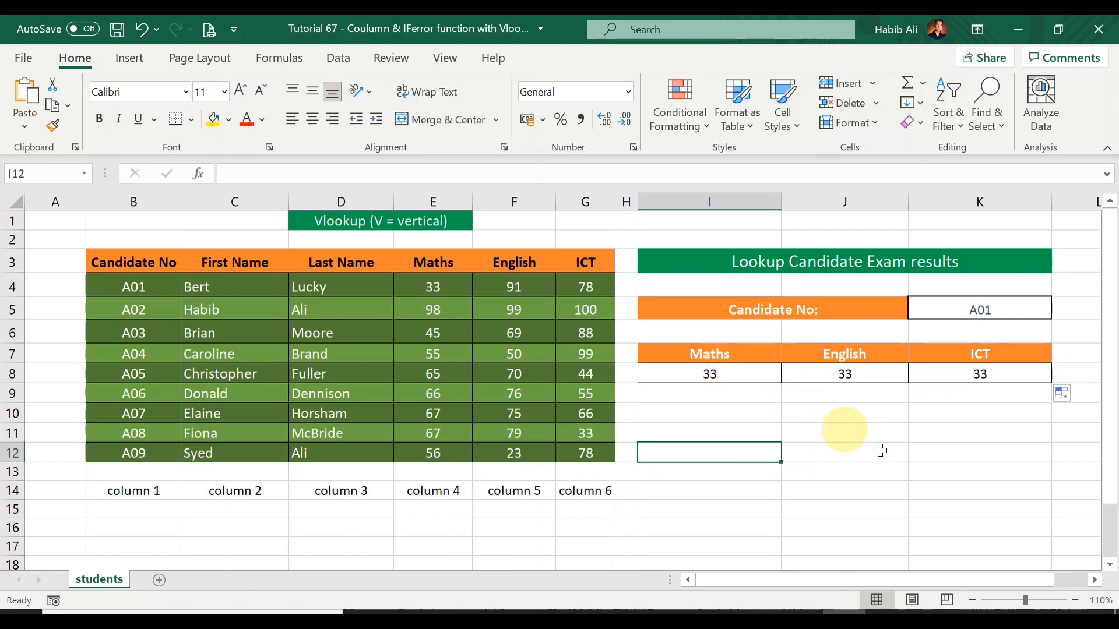
text(=COL)
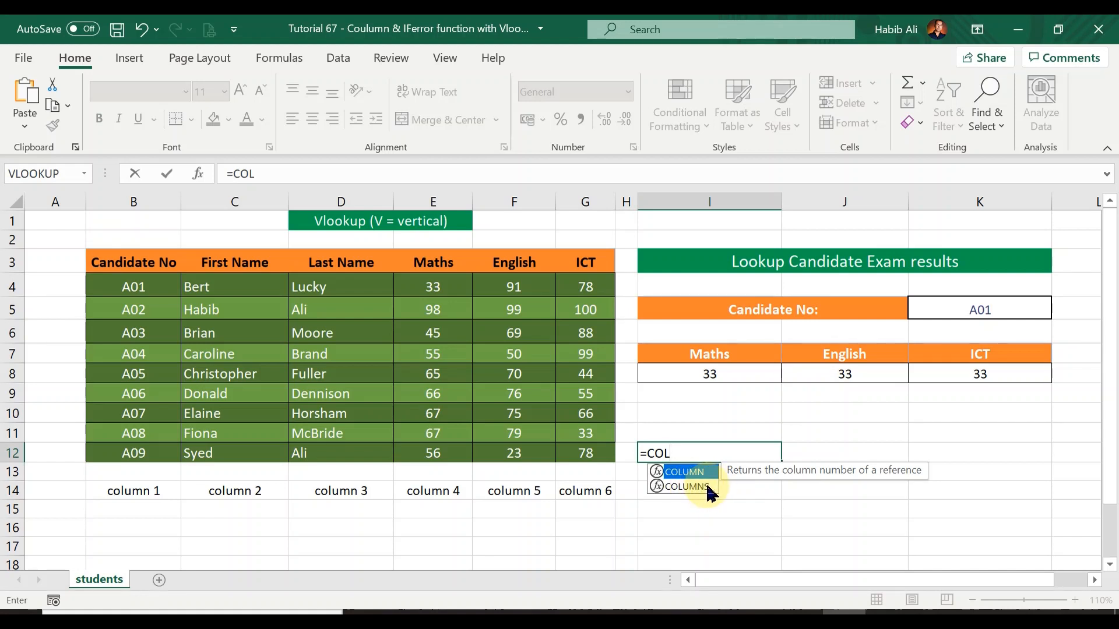
key(Tab)
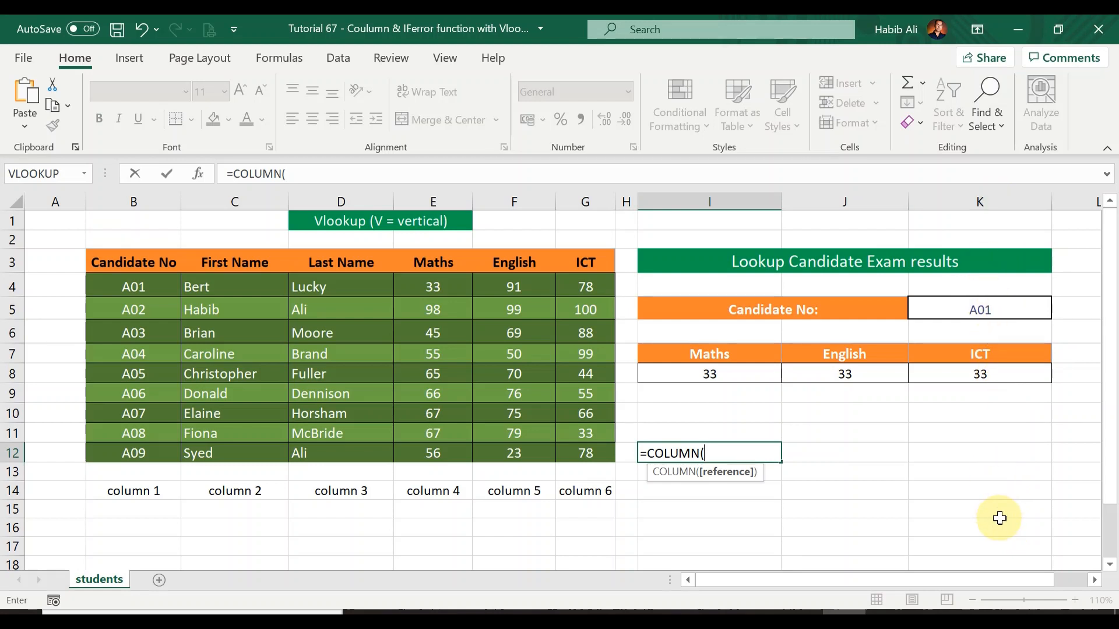
click(978, 436)
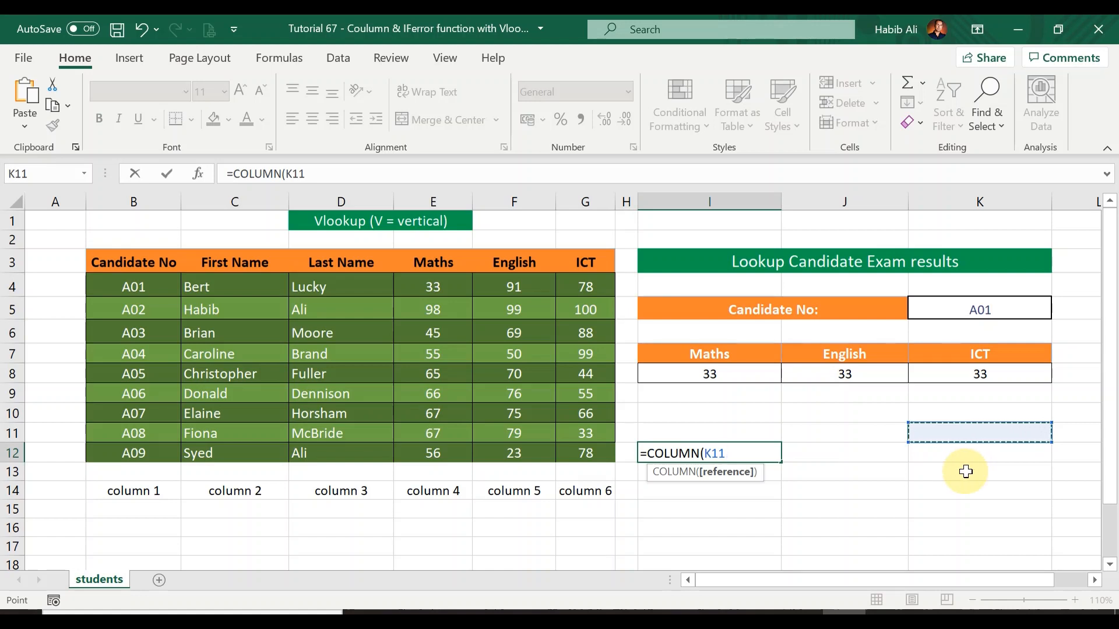
text())
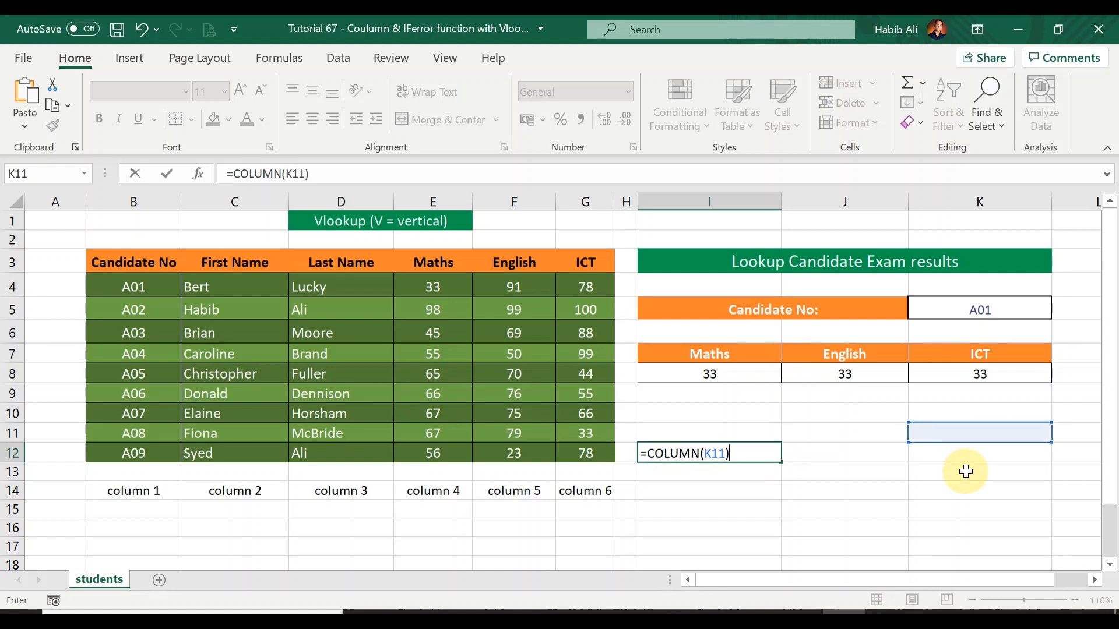
key(Return)
Change the reference of the COLUMN formula in I12 to the Candidate No header, giving =COLUMN(B3)
click(770, 453)
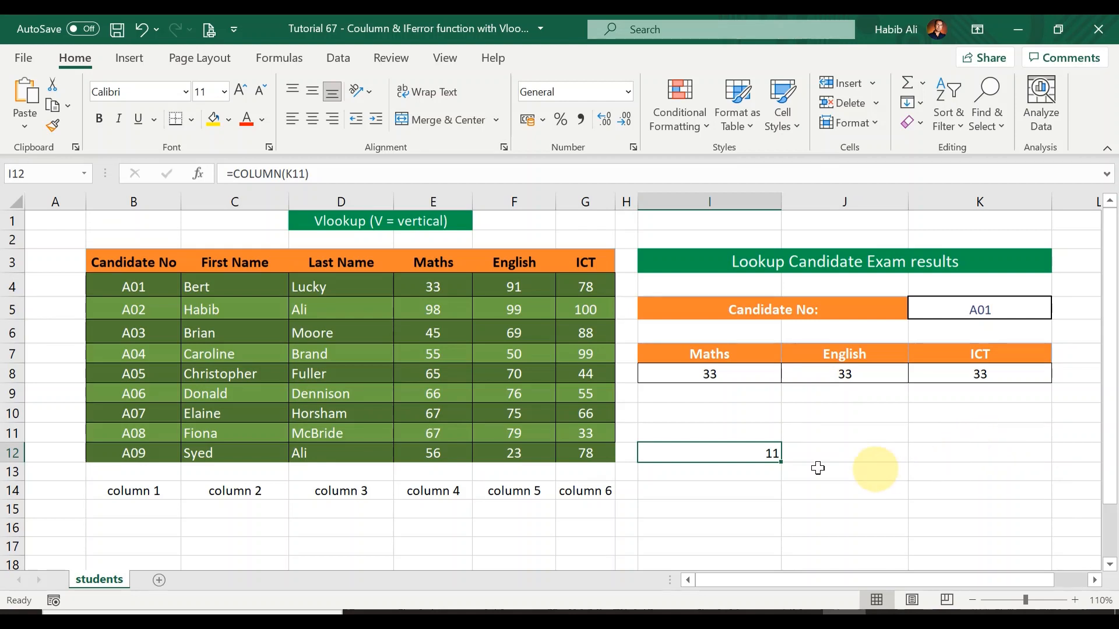
double_click(751, 455)
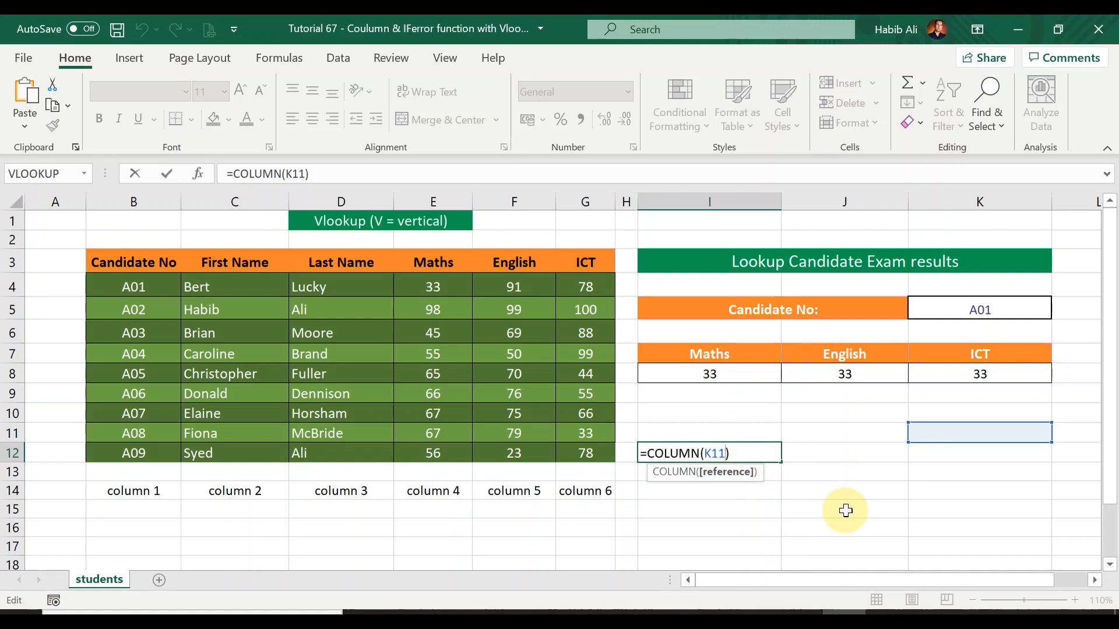
key(BackSpace)
key(BackSpace)
key(BackSpace)
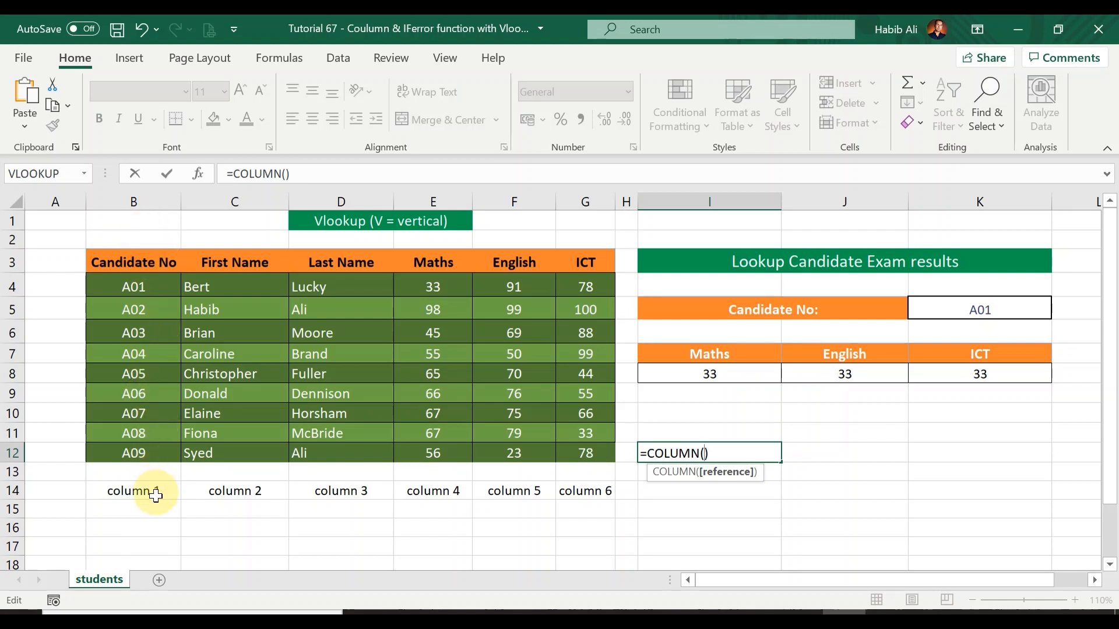
click(142, 265)
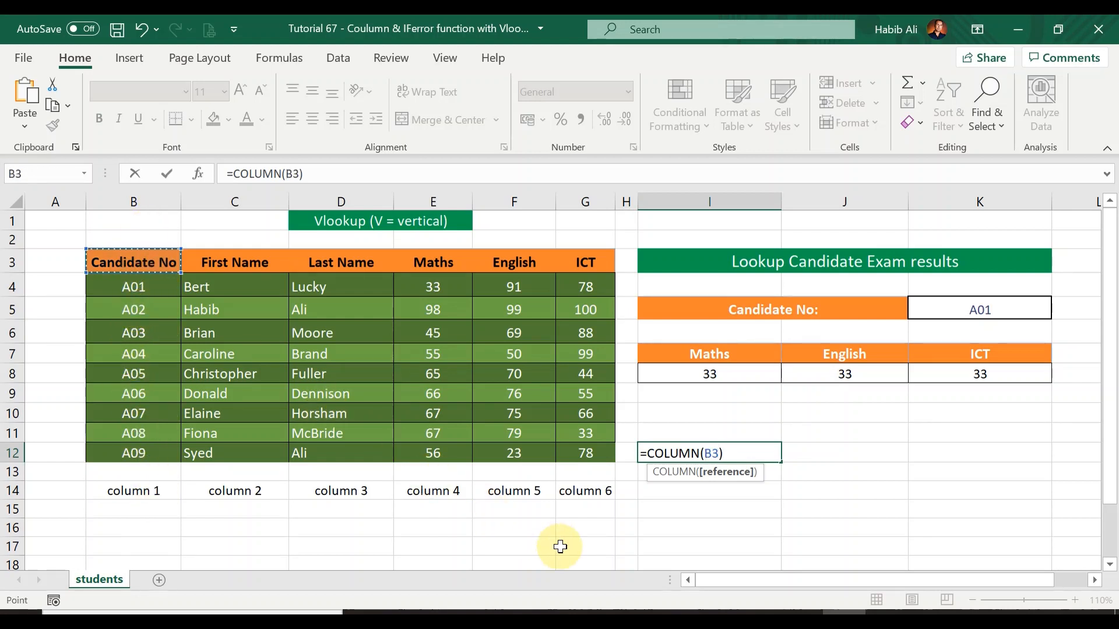
key(Return)
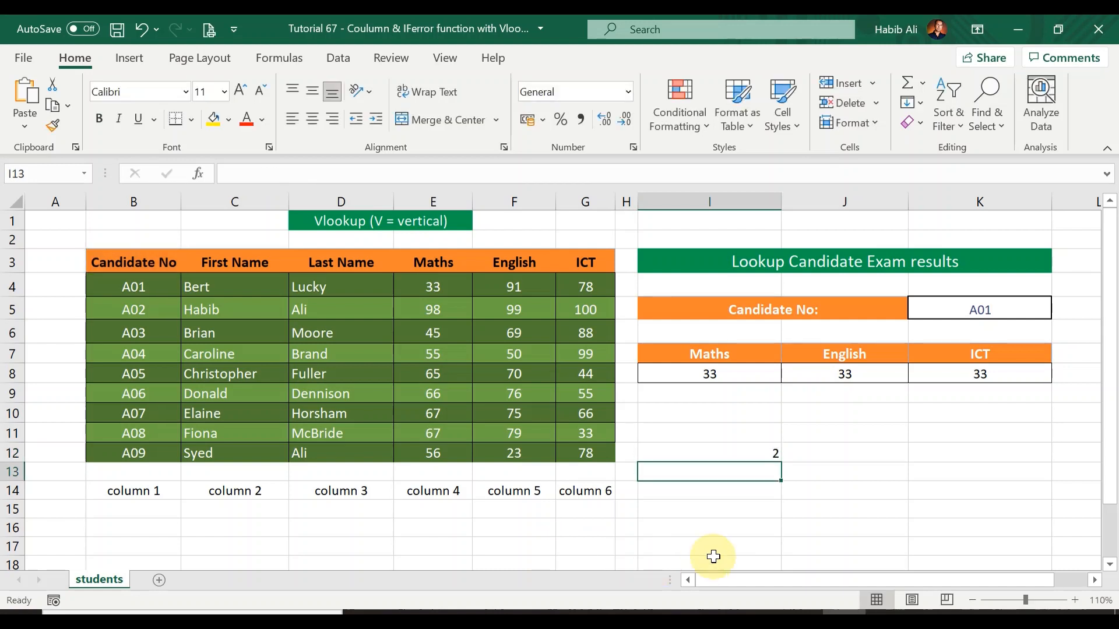
Point the COLUMN formula in I12 to a blank cell in its own column, giving =COLUMN(I16)
click(747, 452)
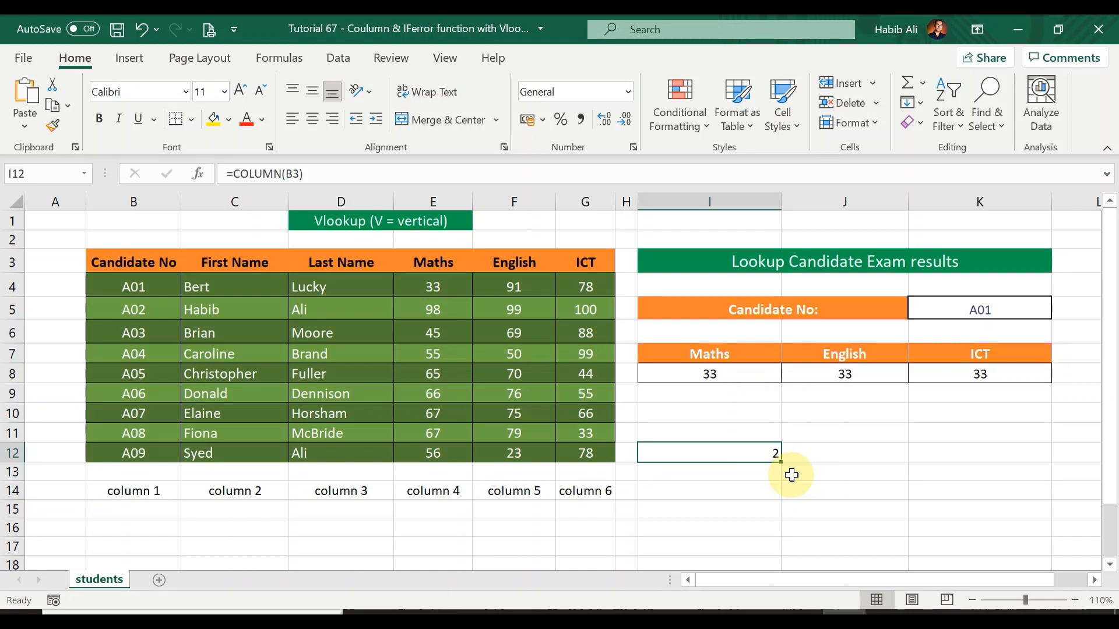
double_click(744, 455)
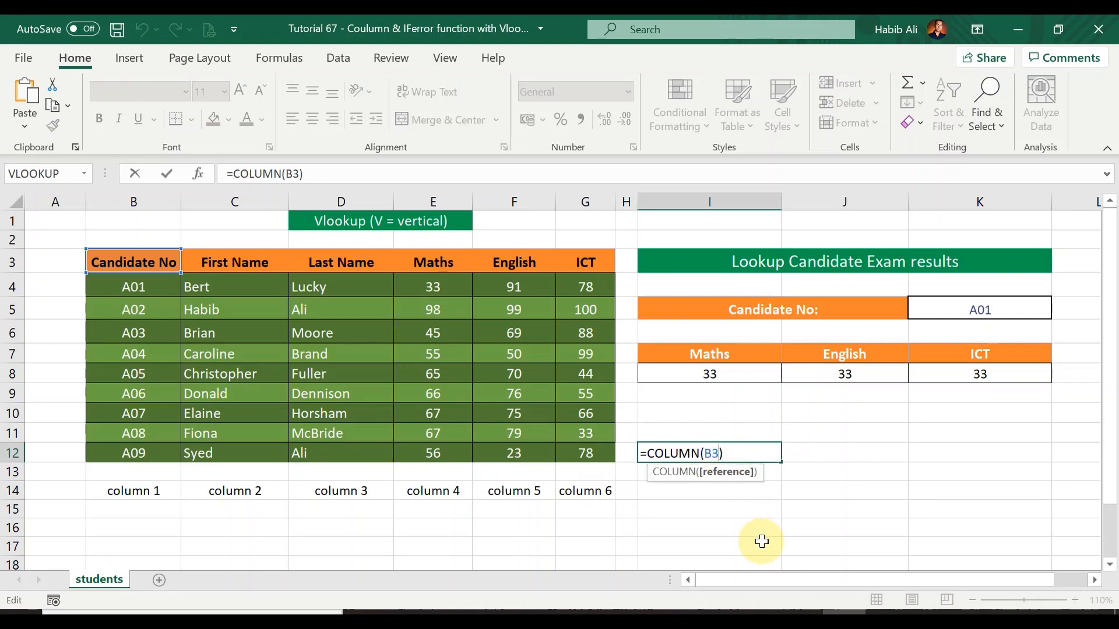
key(BackSpace)
key(BackSpace)
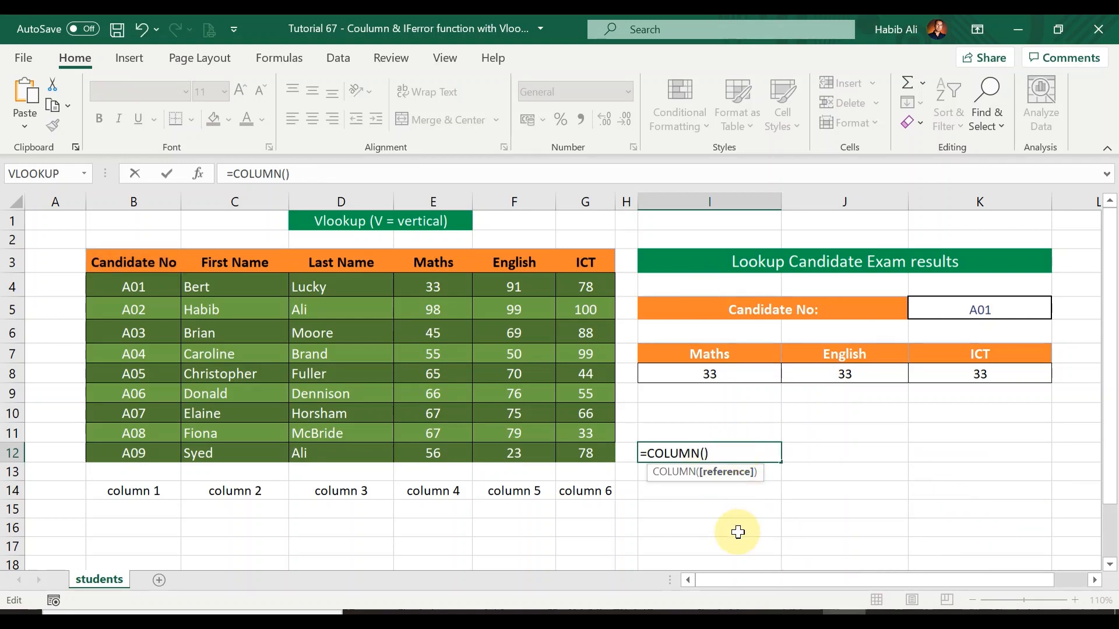
click(737, 532)
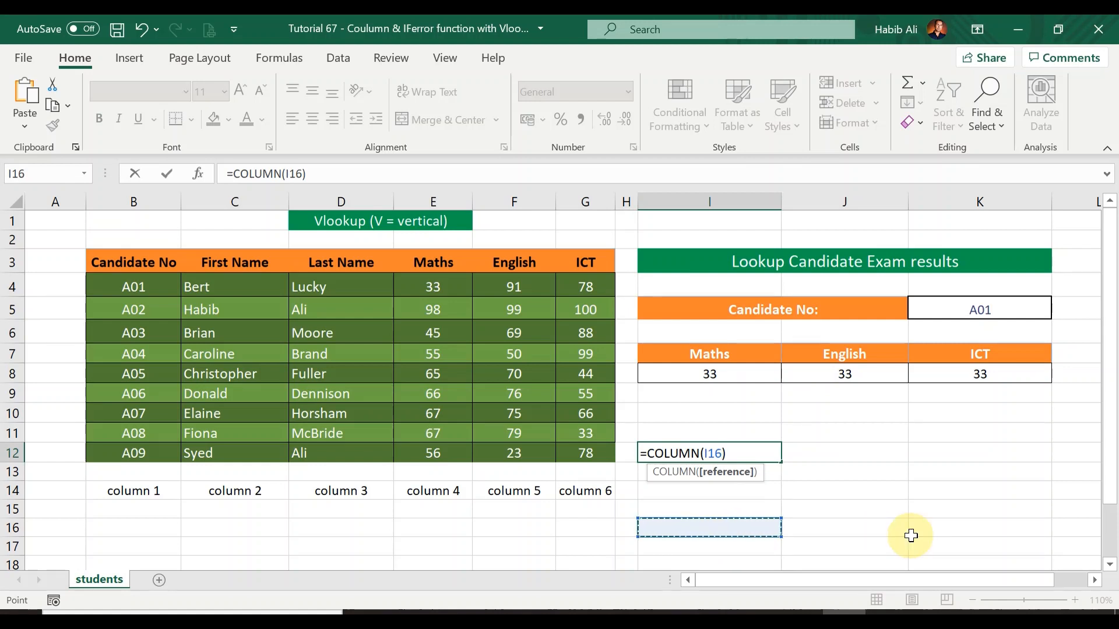
key(Return)
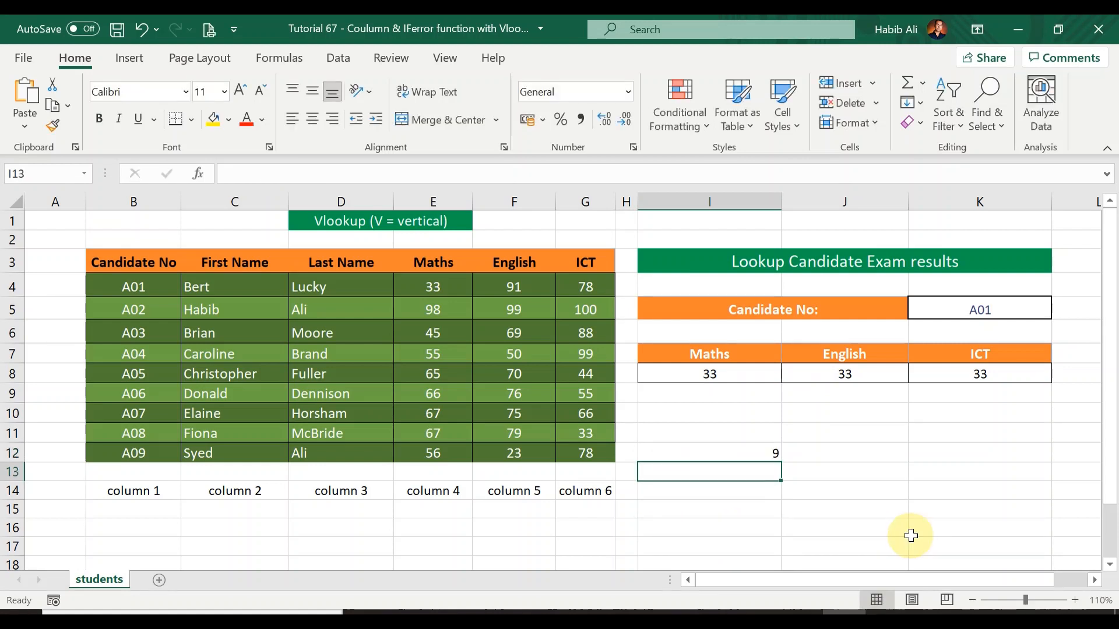
click(735, 455)
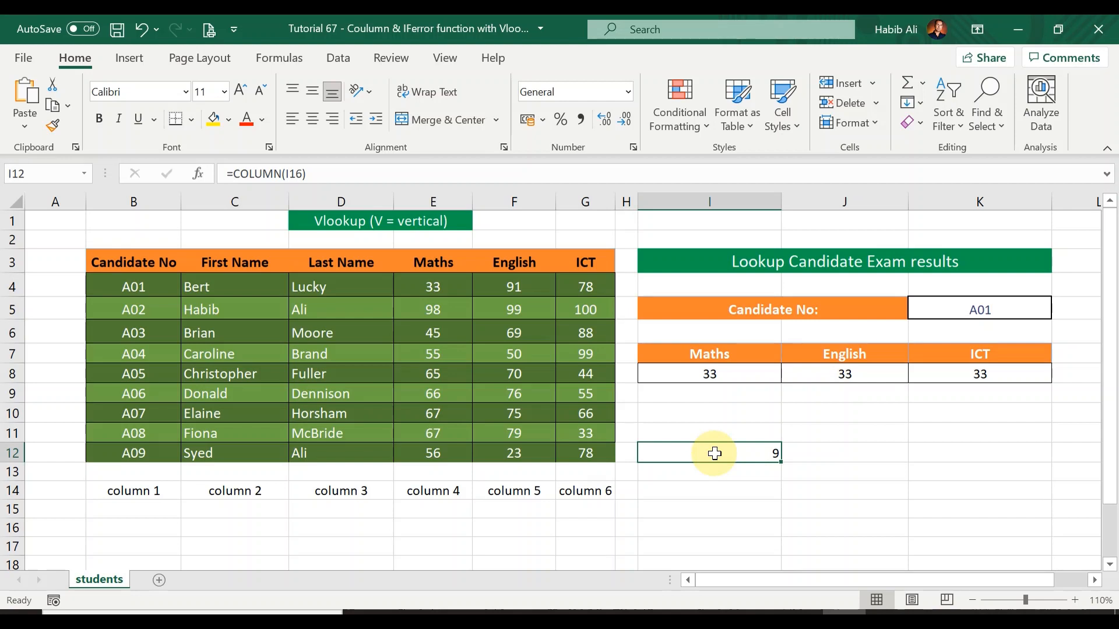
Replace the fixed column index in the Maths formula in I8 with COLUMN(D16), giving =VLOOKUP($K$5,$B$4:$G$12,COLUMN(D16),0)
click(741, 375)
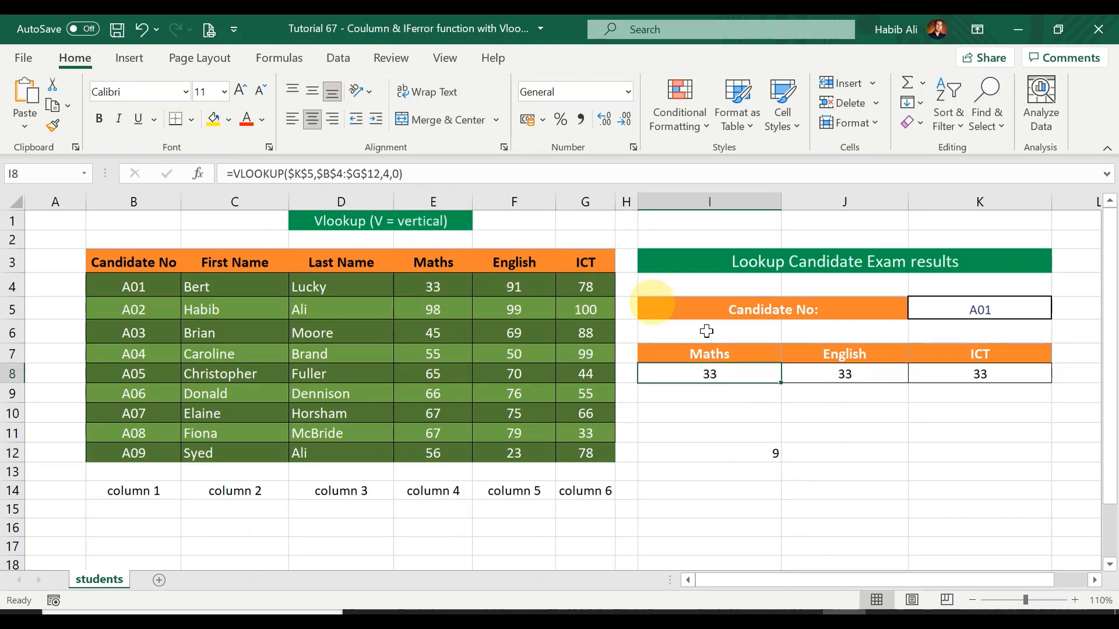
double_click(747, 375)
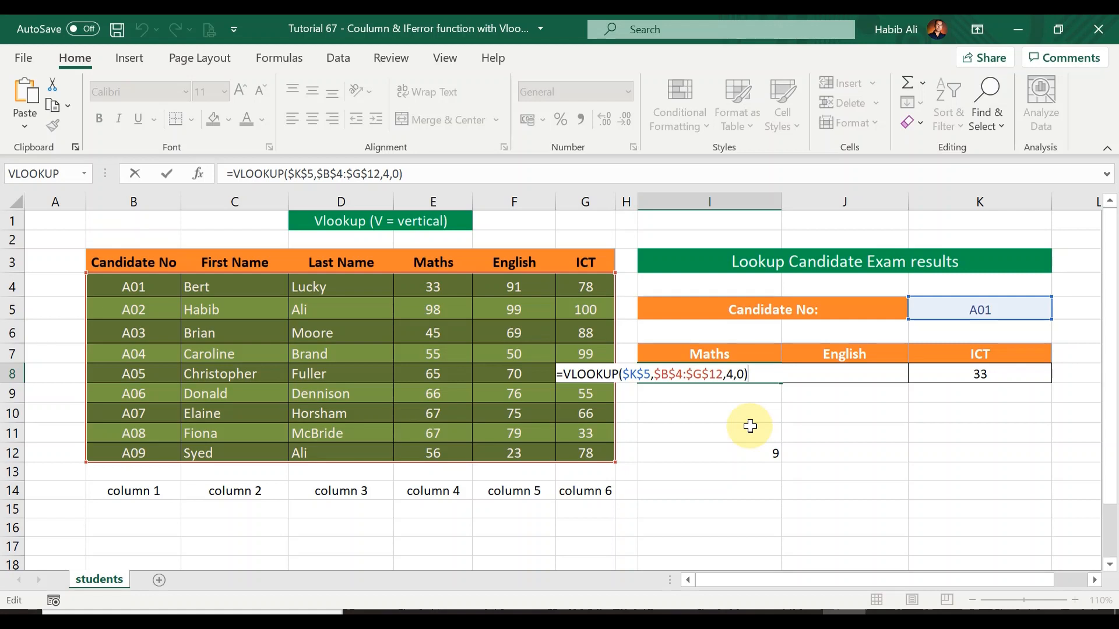
click(732, 378)
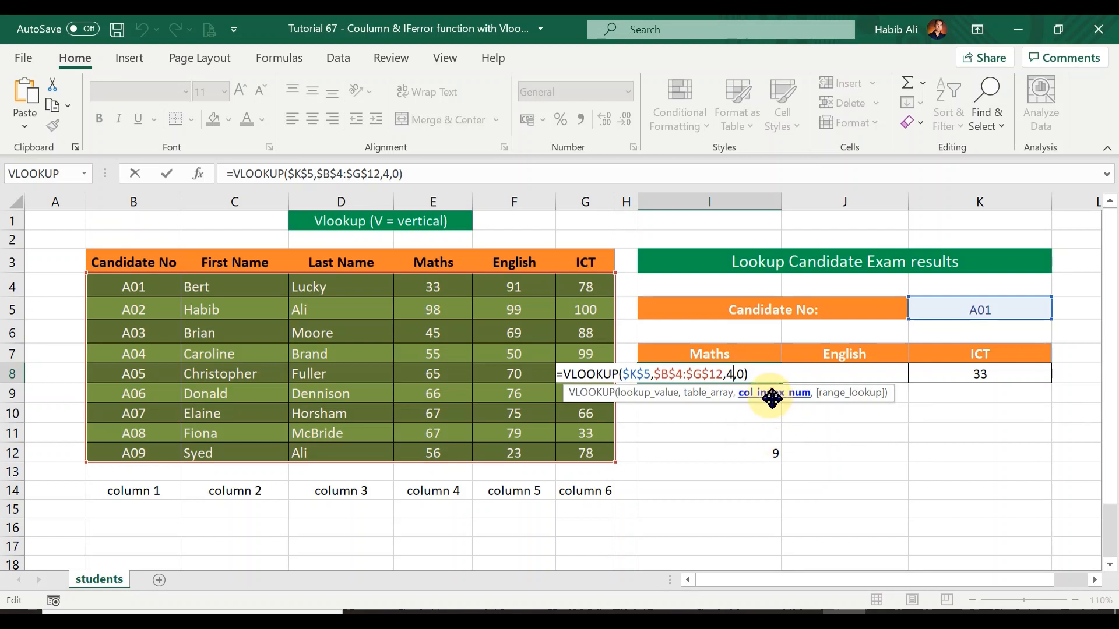
key(shift+Left)
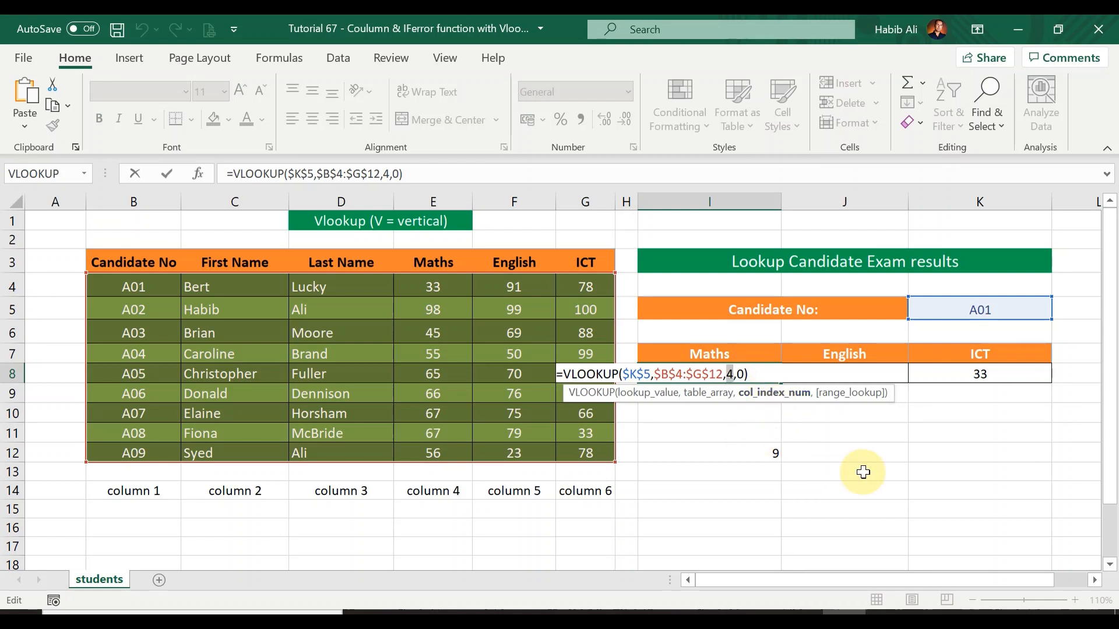
key(BackSpace)
text(COL)
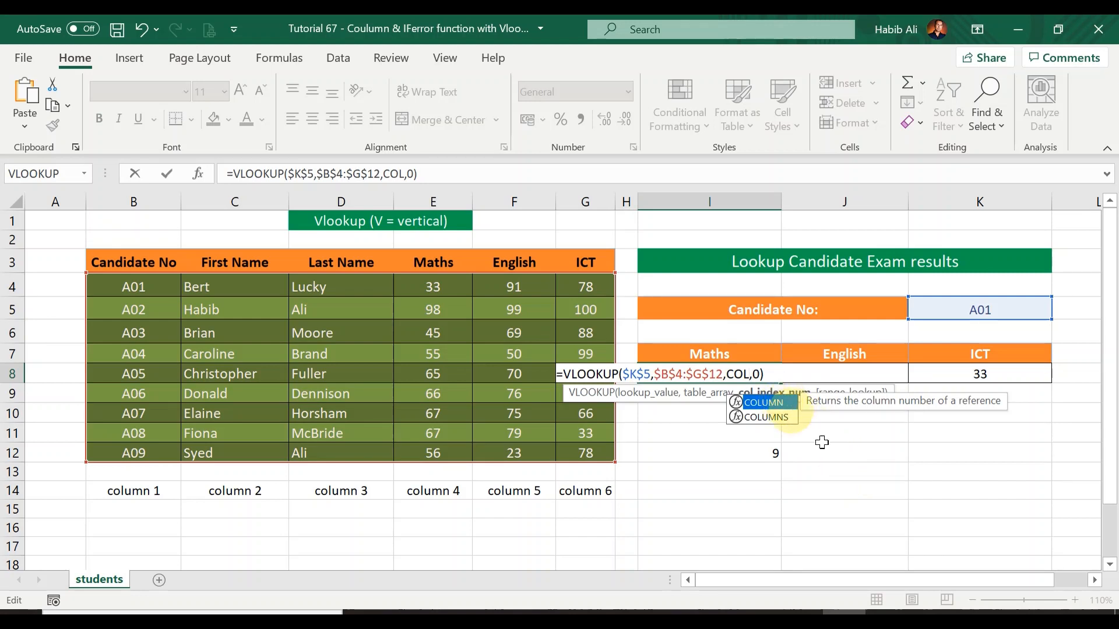
key(Tab)
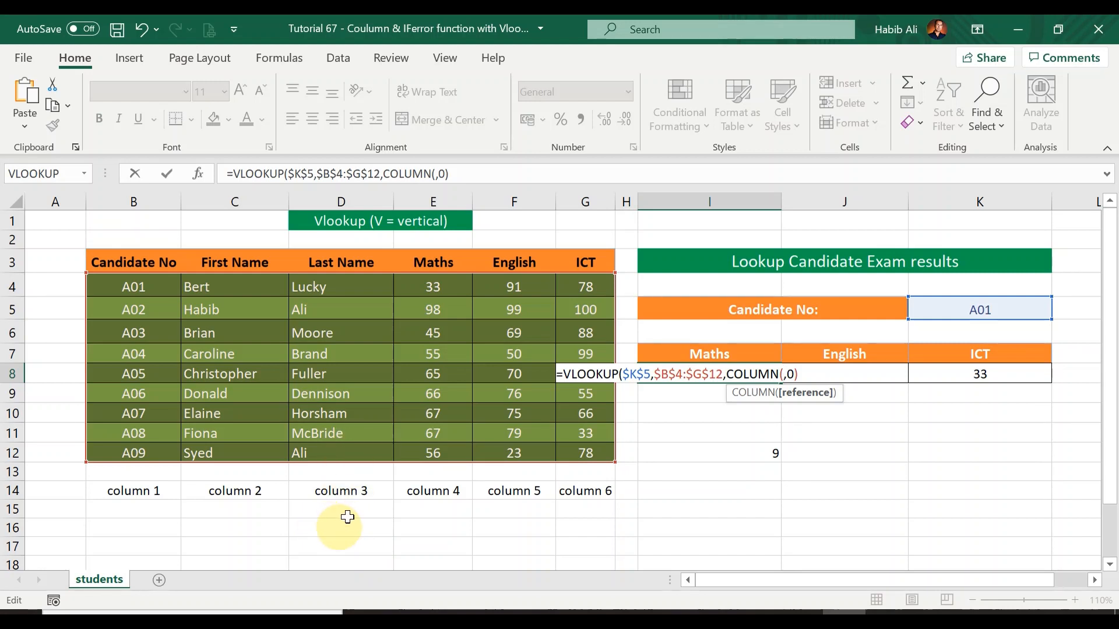
click(360, 529)
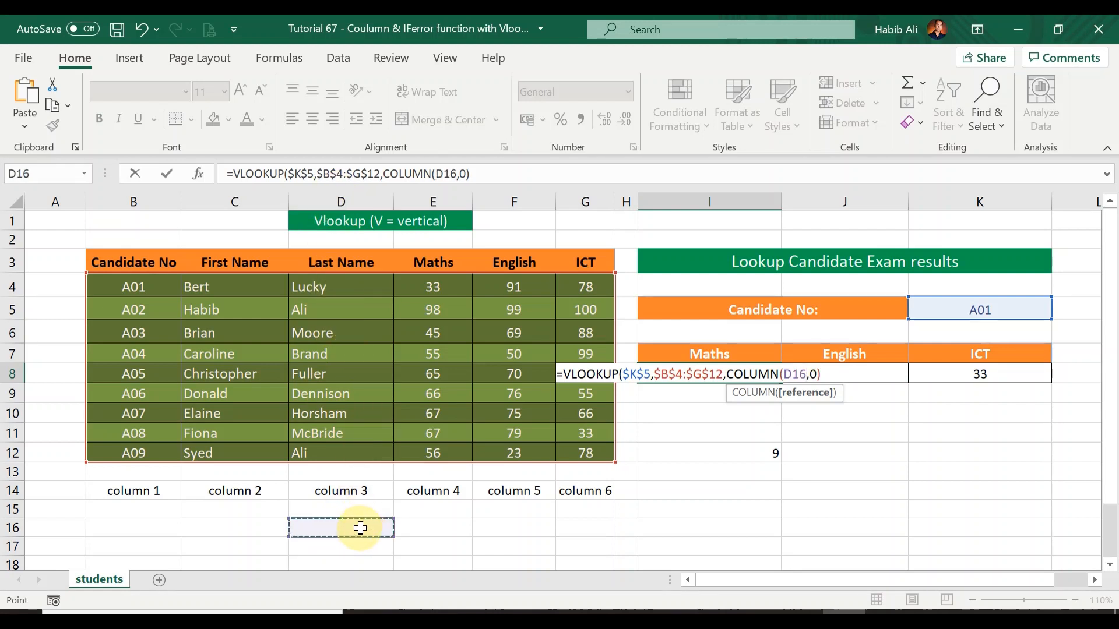
text())
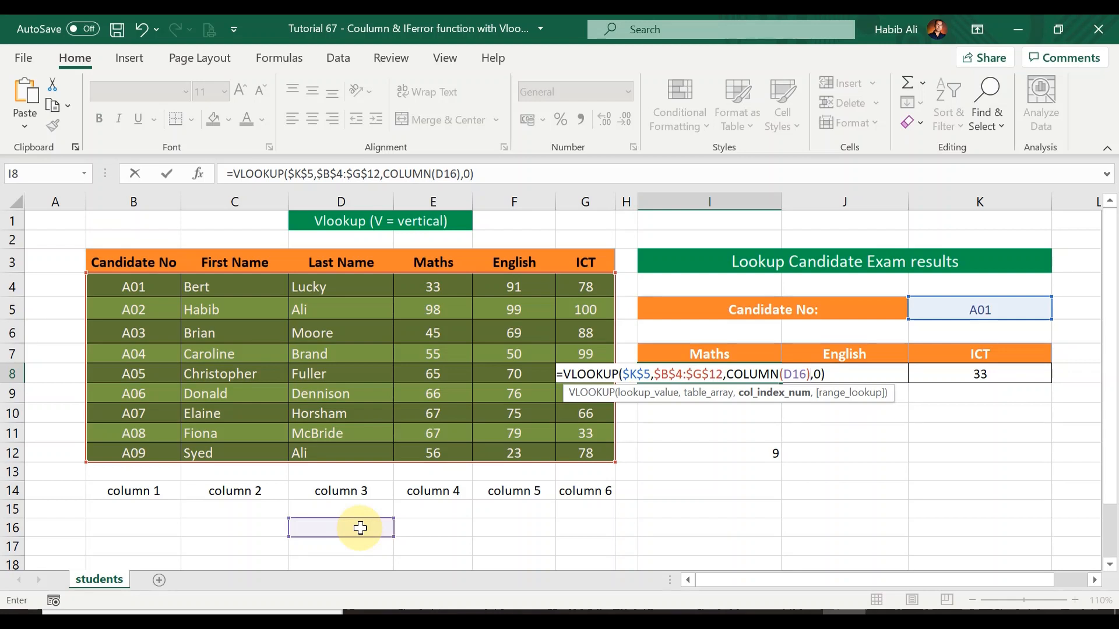
key(Return)
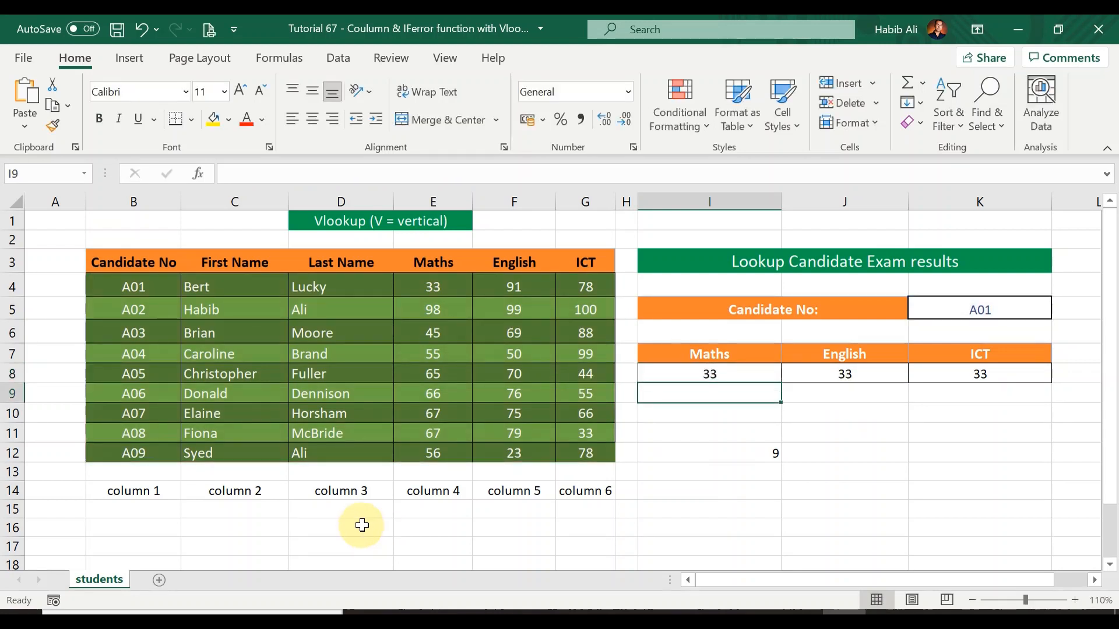
Fill the updated Maths formula across to the English and ICT cells J8:K8, and inspect the formula in each result cell
click(721, 375)
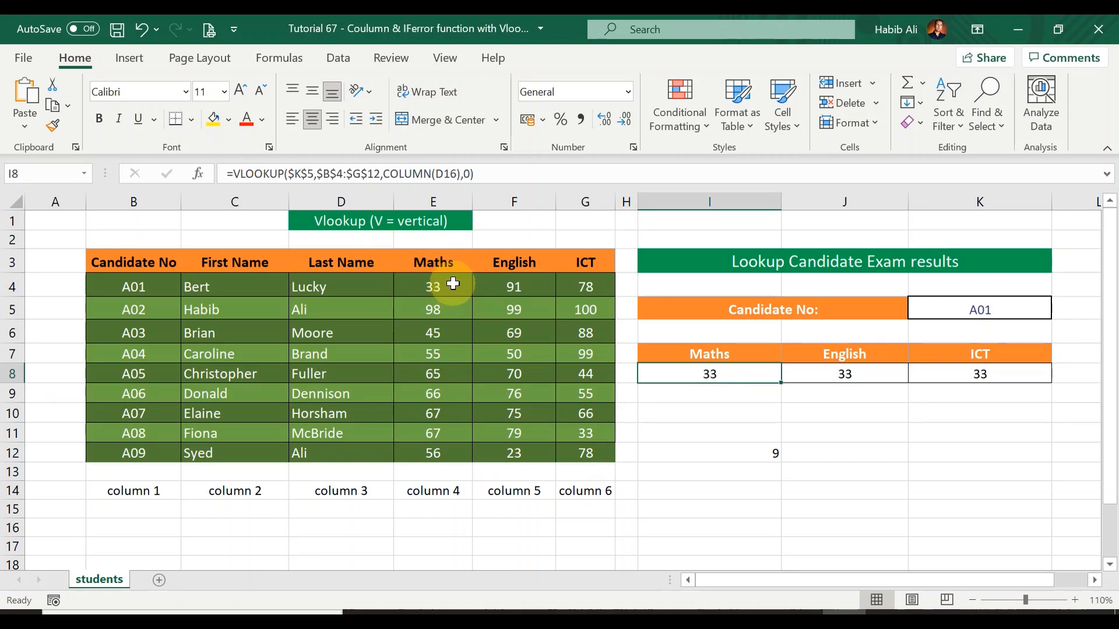
drag(781, 382, 1036, 382)
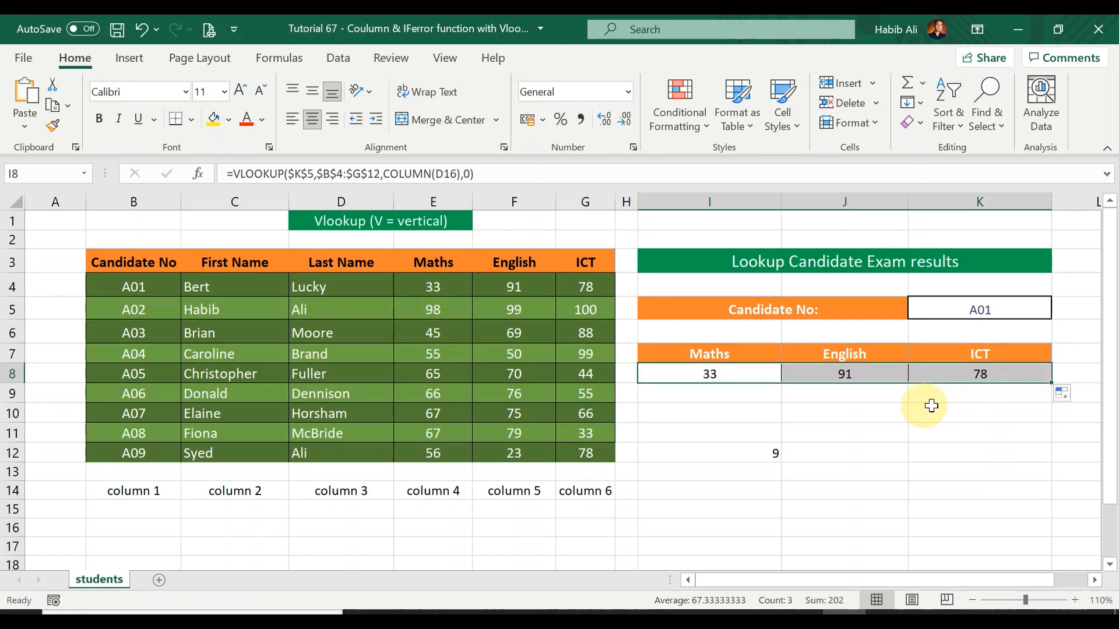
click(735, 370)
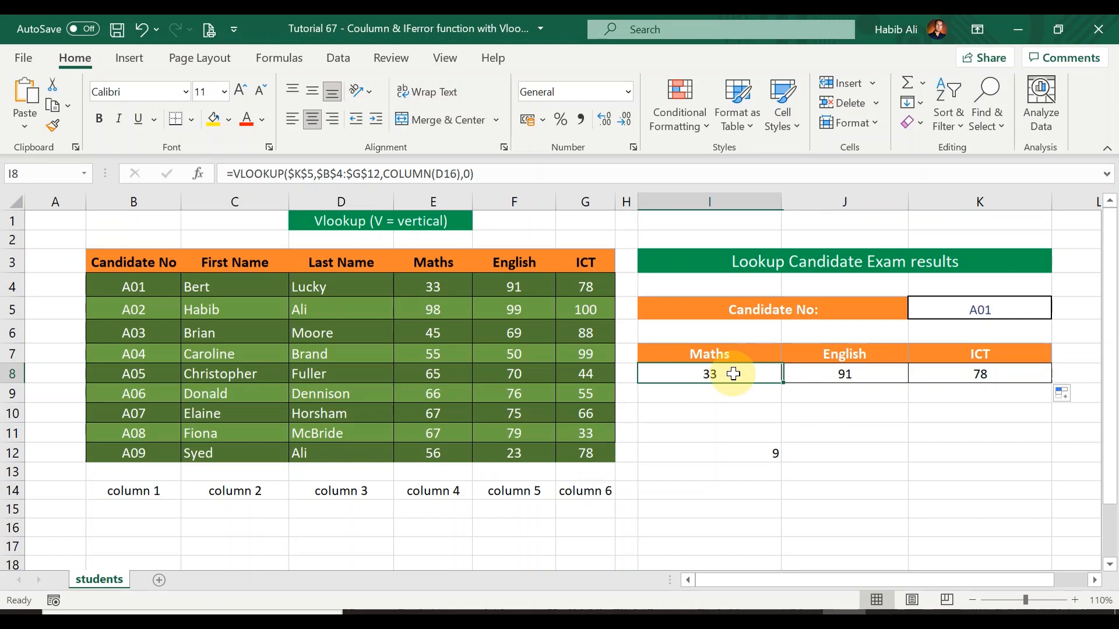
click(839, 369)
click(939, 376)
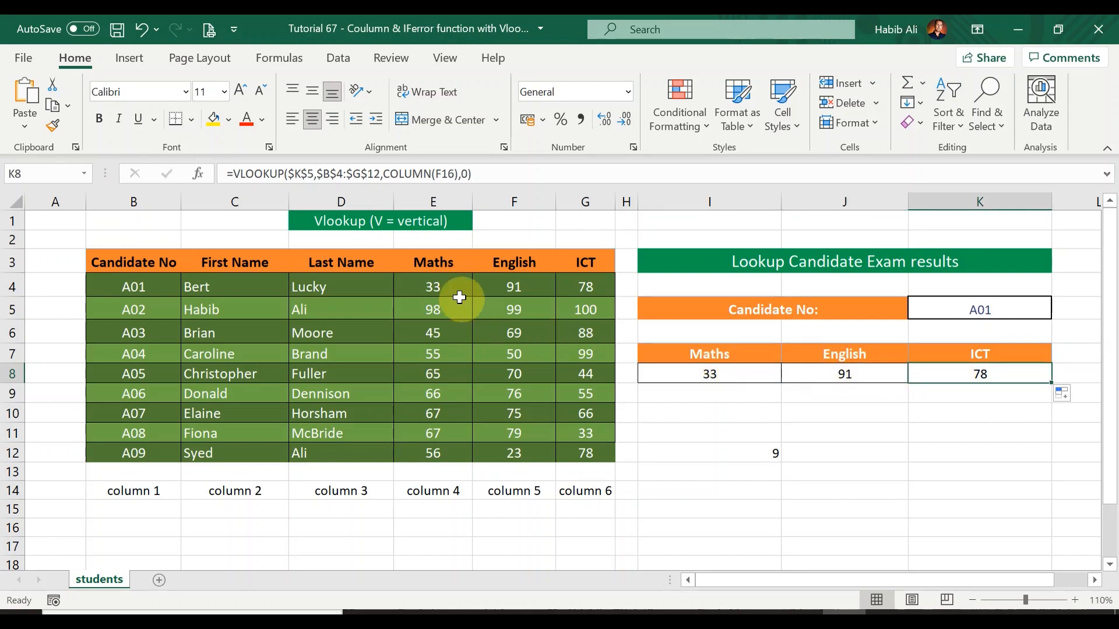
Check the lookup results against candidate A01's marks in E4:G4, and compare the COLUMN references in I8, J8 and K8
drag(444, 284, 581, 289)
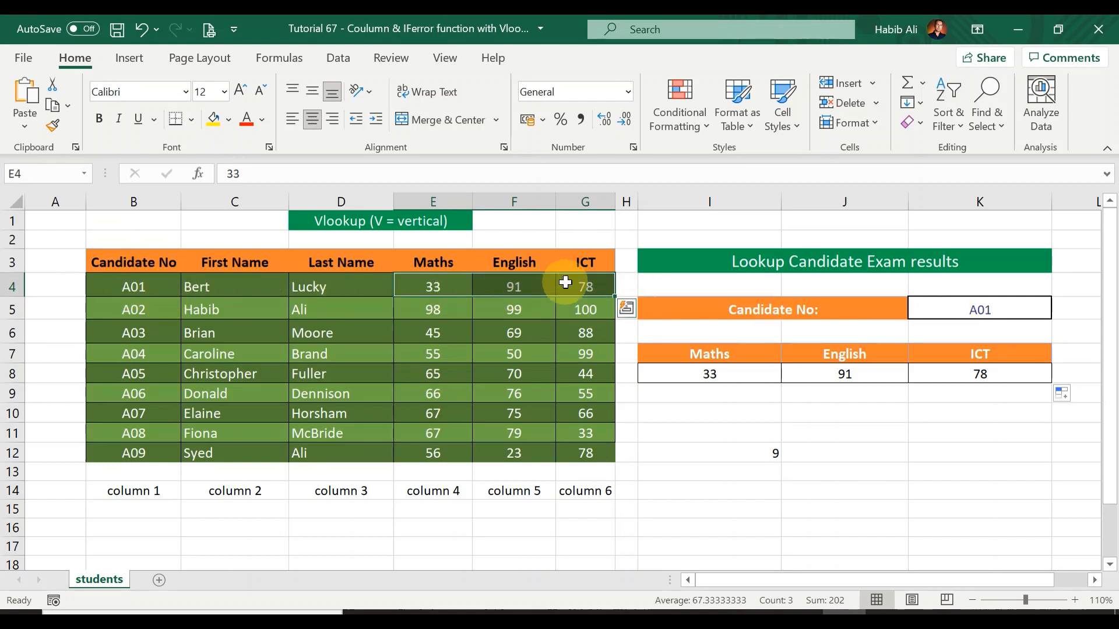
click(827, 375)
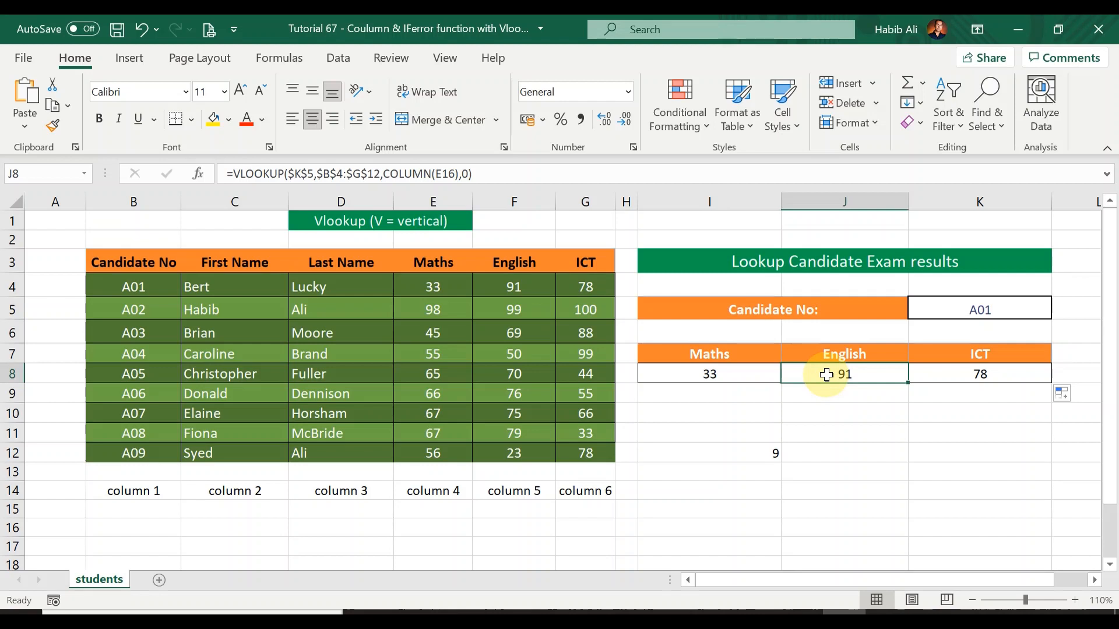
click(741, 373)
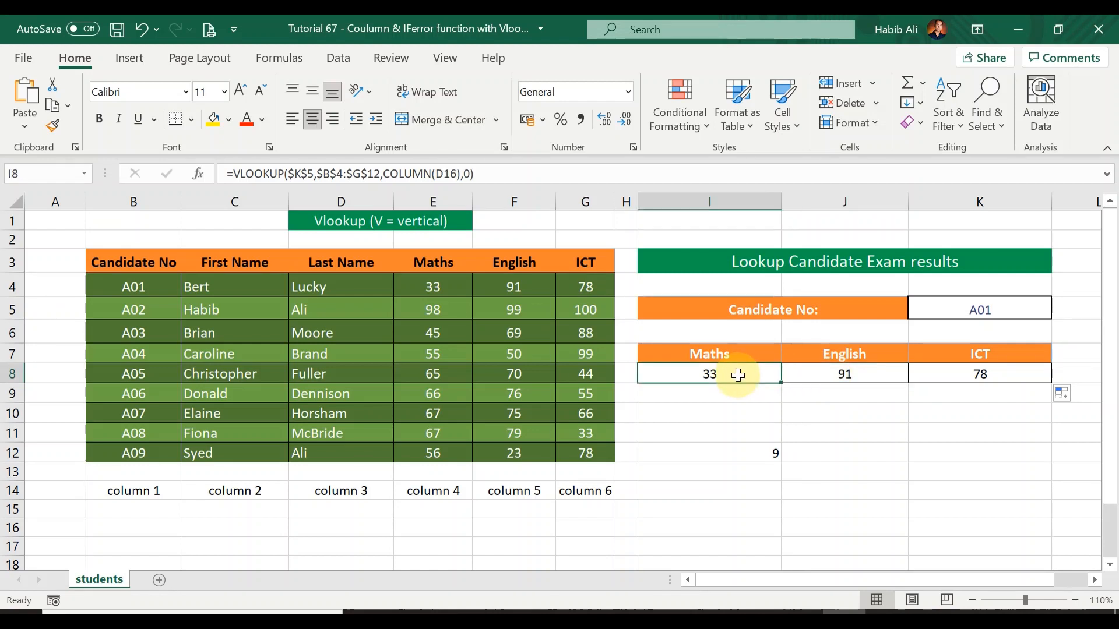
click(846, 371)
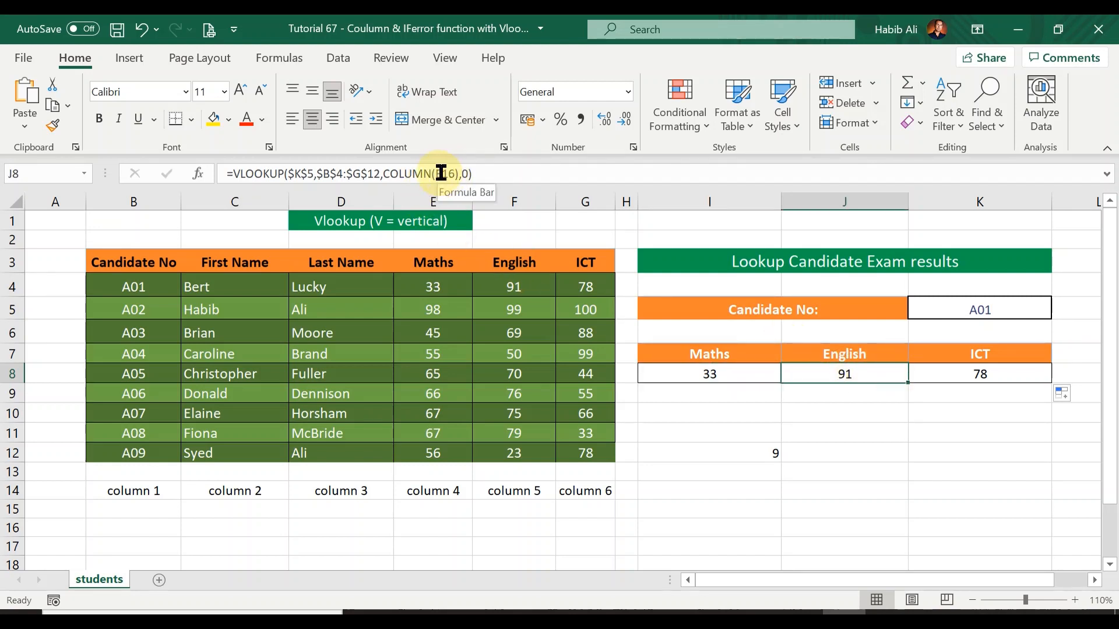
click(941, 374)
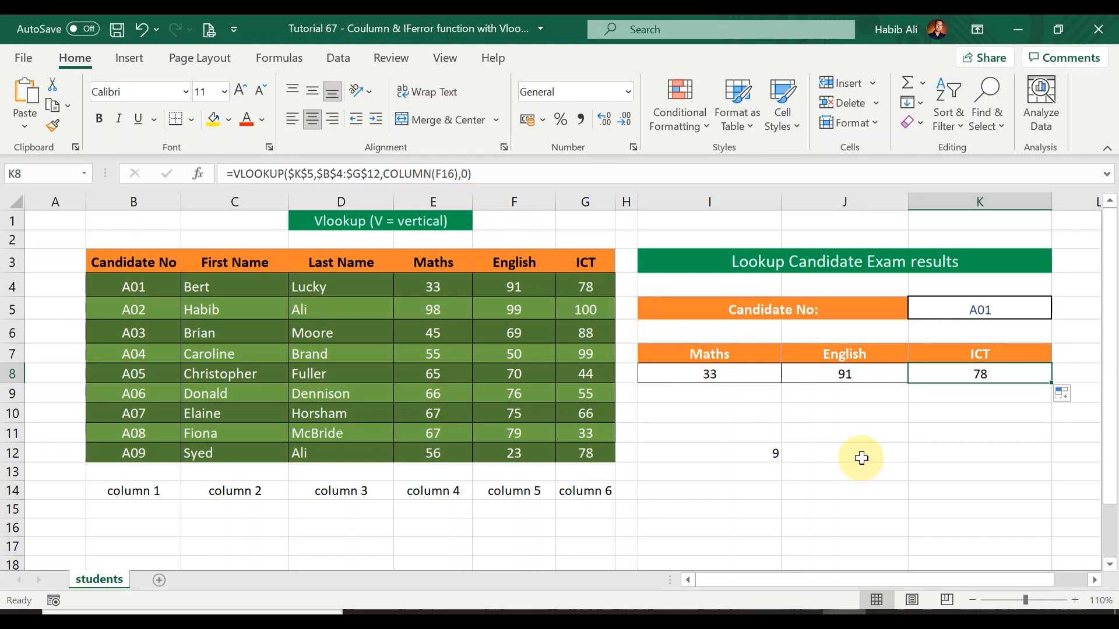
click(706, 374)
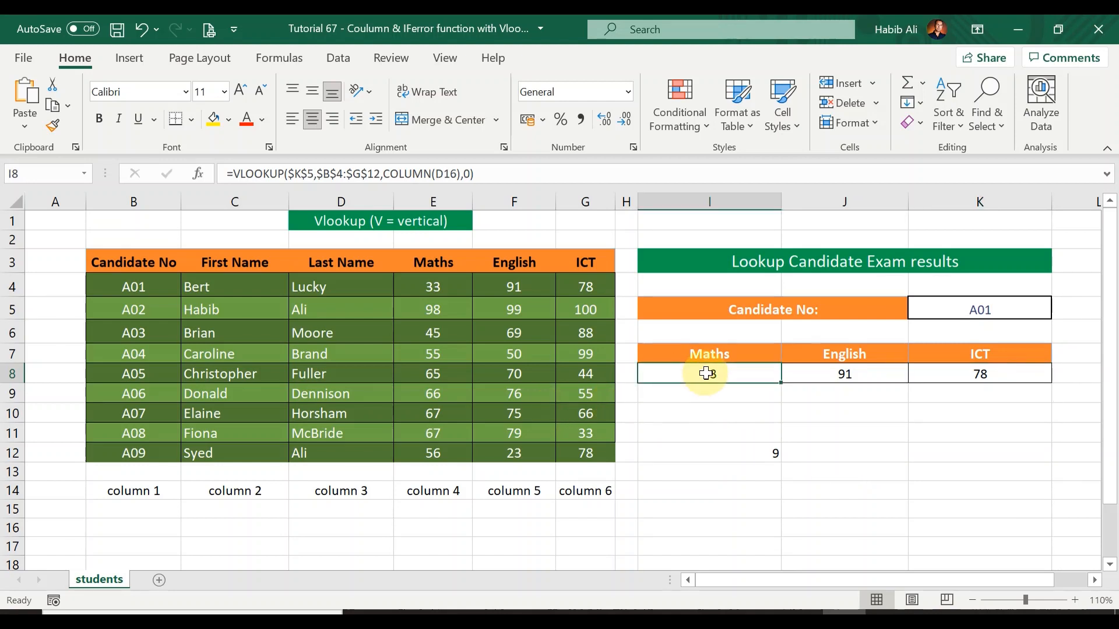
Change the COLUMN reference in the Maths formula in I8 to E4, giving =VLOOKUP($K$5,$B$4:$G$12,COLUMN(E4),0)
double_click(706, 373)
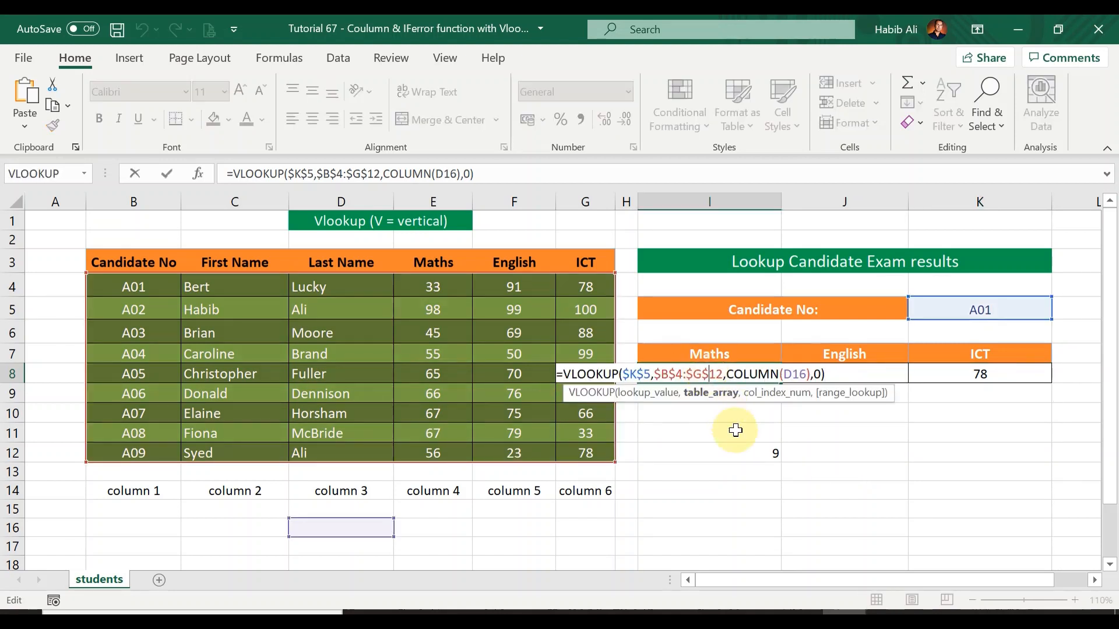
click(794, 399)
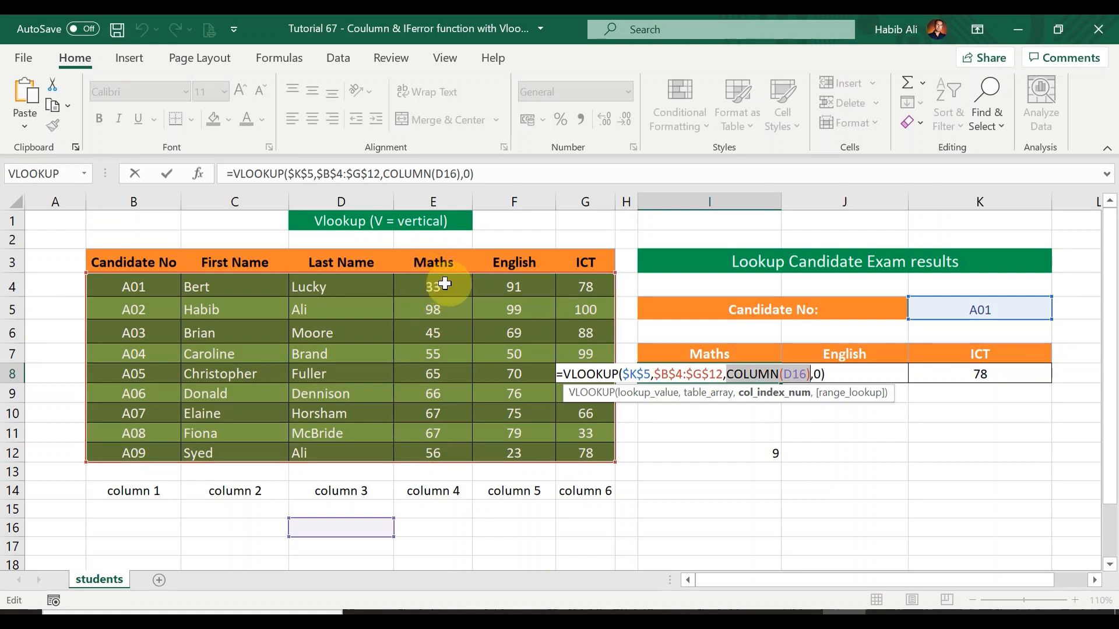
click(806, 373)
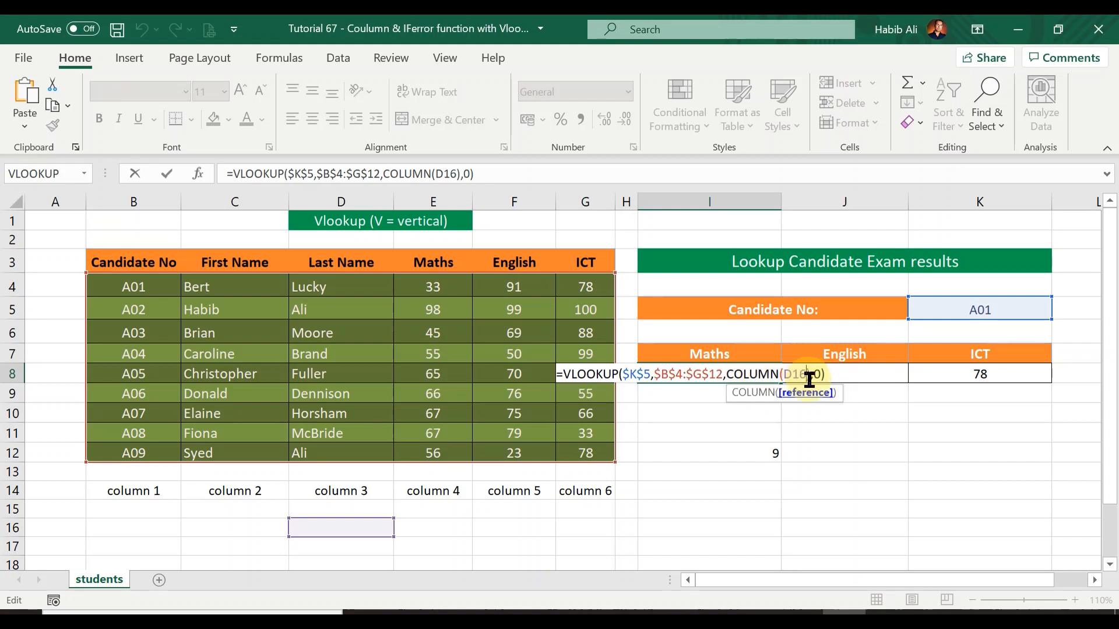
key(BackSpace)
key(BackSpace)
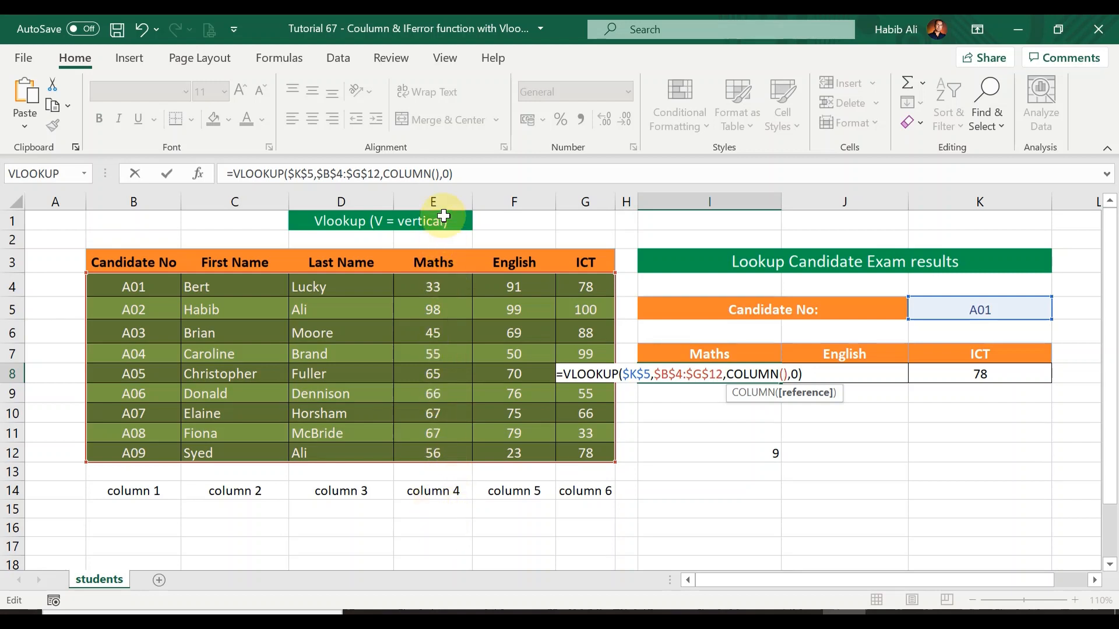
click(440, 288)
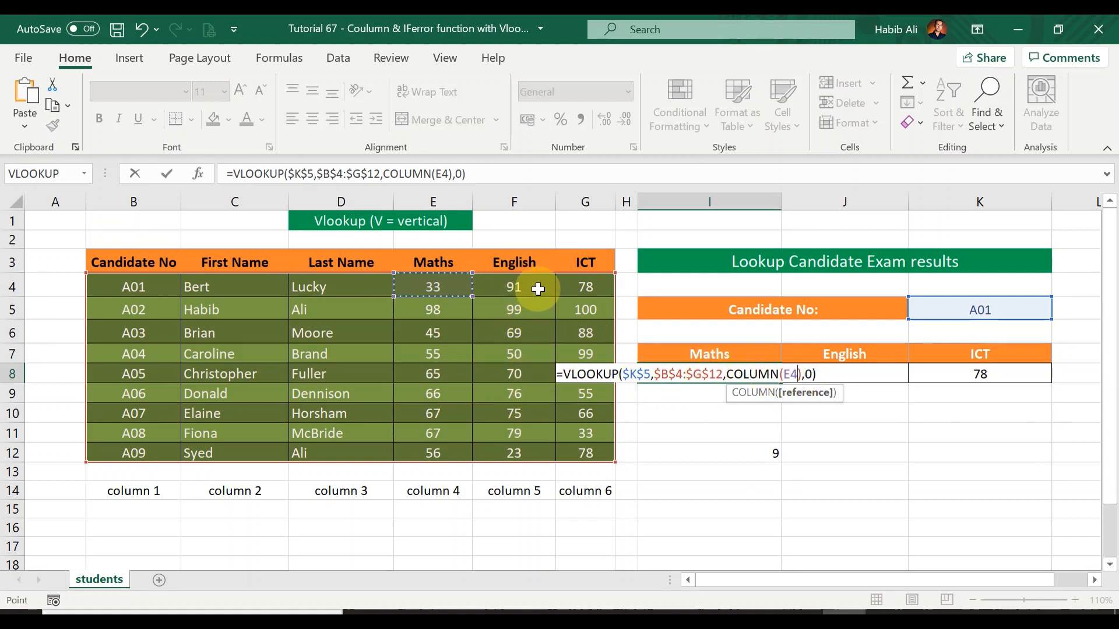
key(Return)
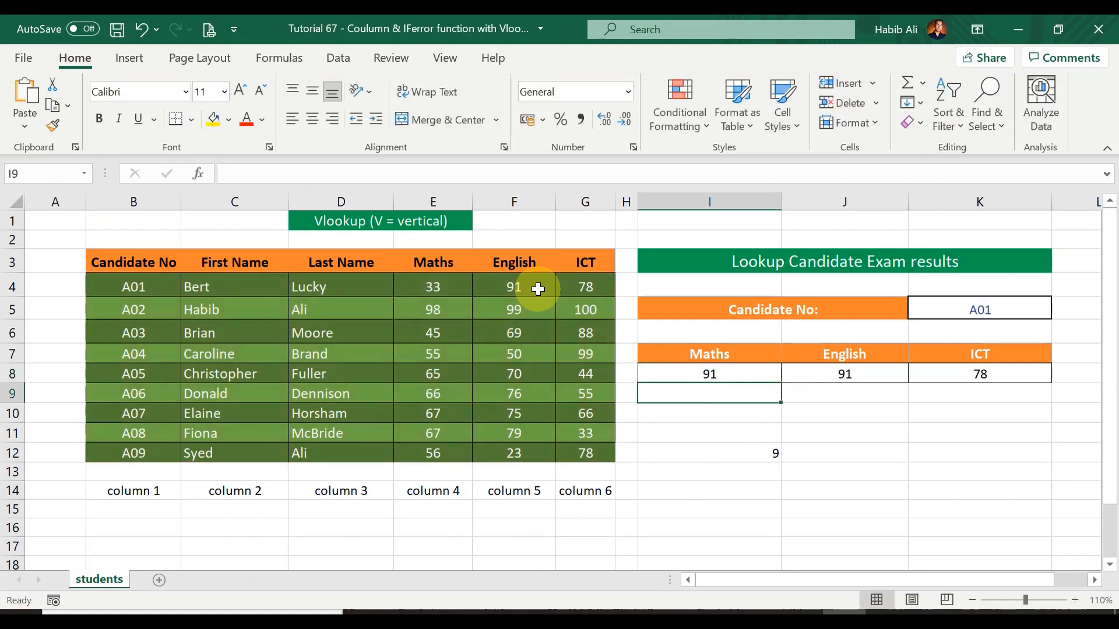
Subtract 1 from the column index in the Maths formula in I8, giving =VLOOKUP($K$5,$B$4:$G$12,COLUMN(E4)-1,0)
click(724, 373)
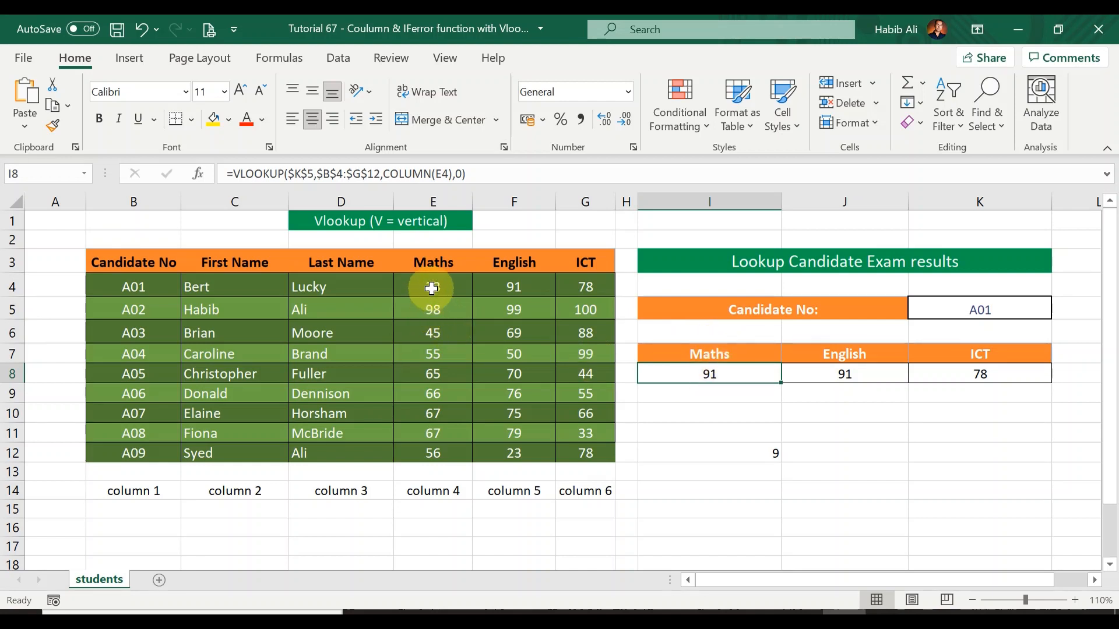
double_click(740, 373)
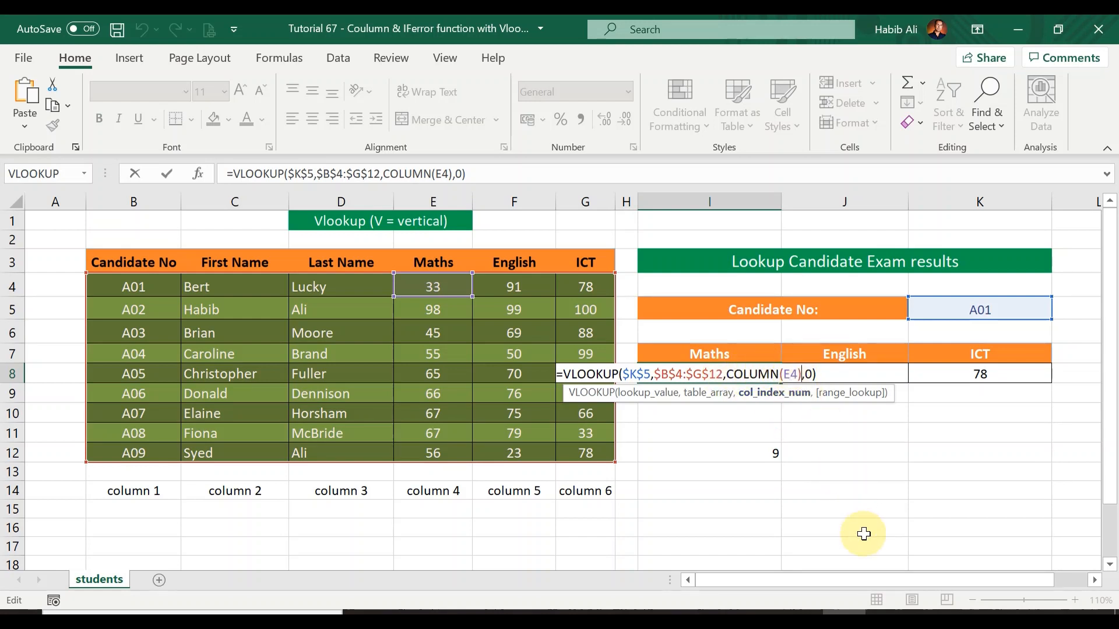
text(1)
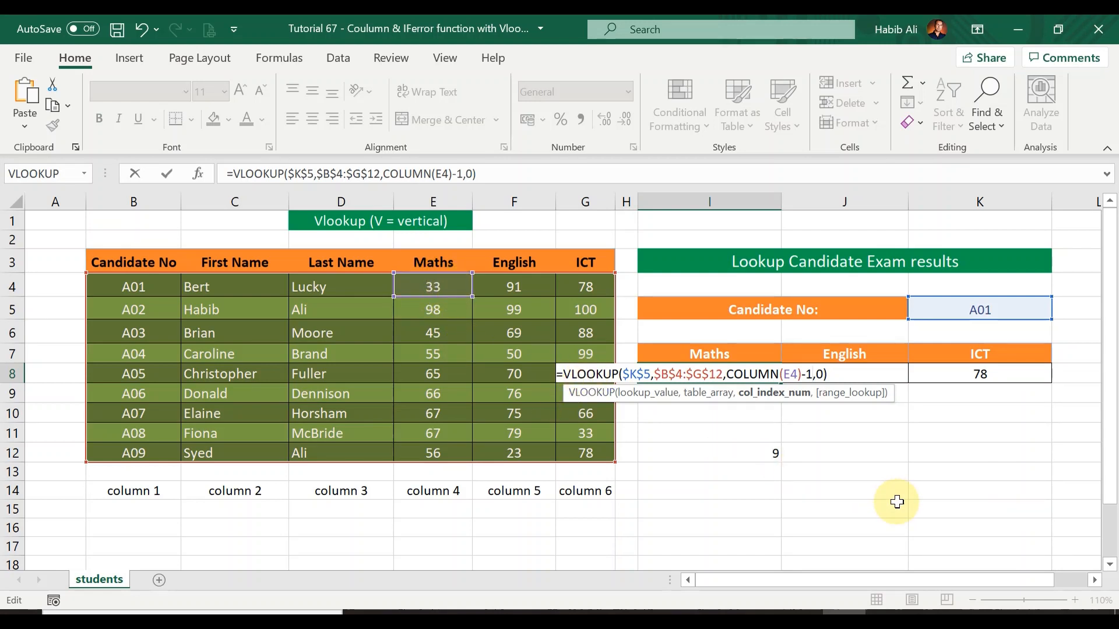
key(Return)
Fill the corrected Maths formula from I8 across to J8:K8, and compare the results with candidate A01's row in the table
click(744, 375)
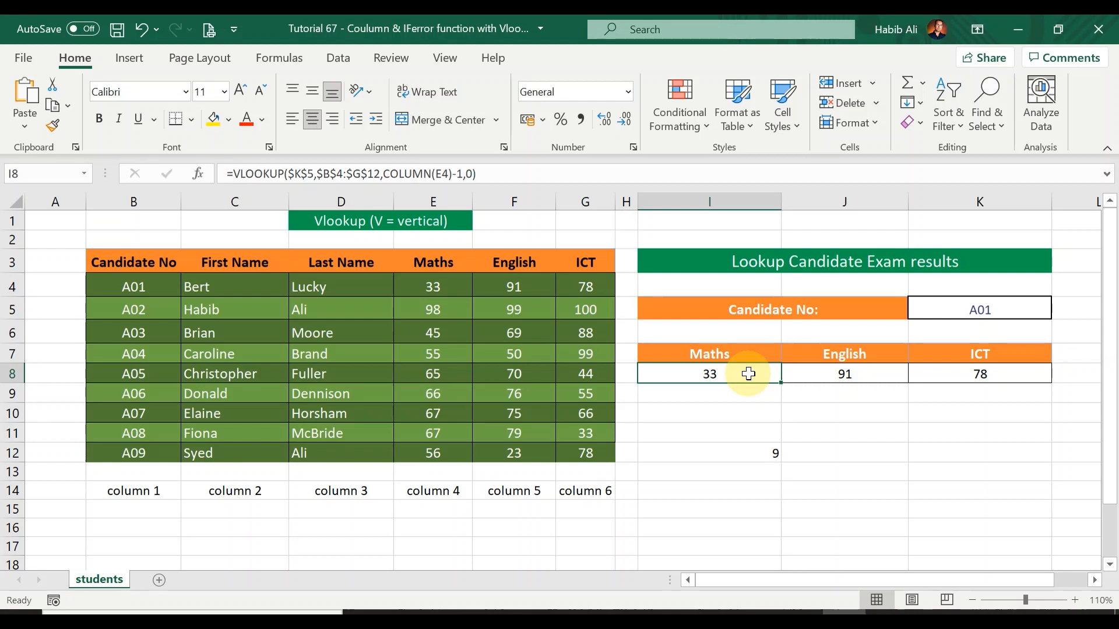
double_click(749, 374)
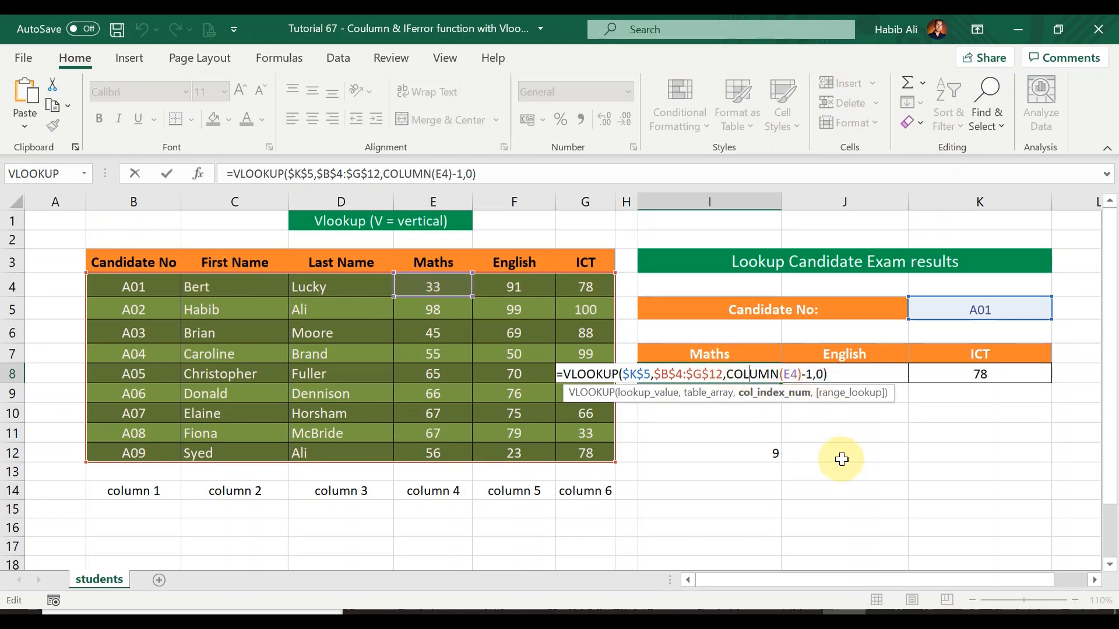
key(Return)
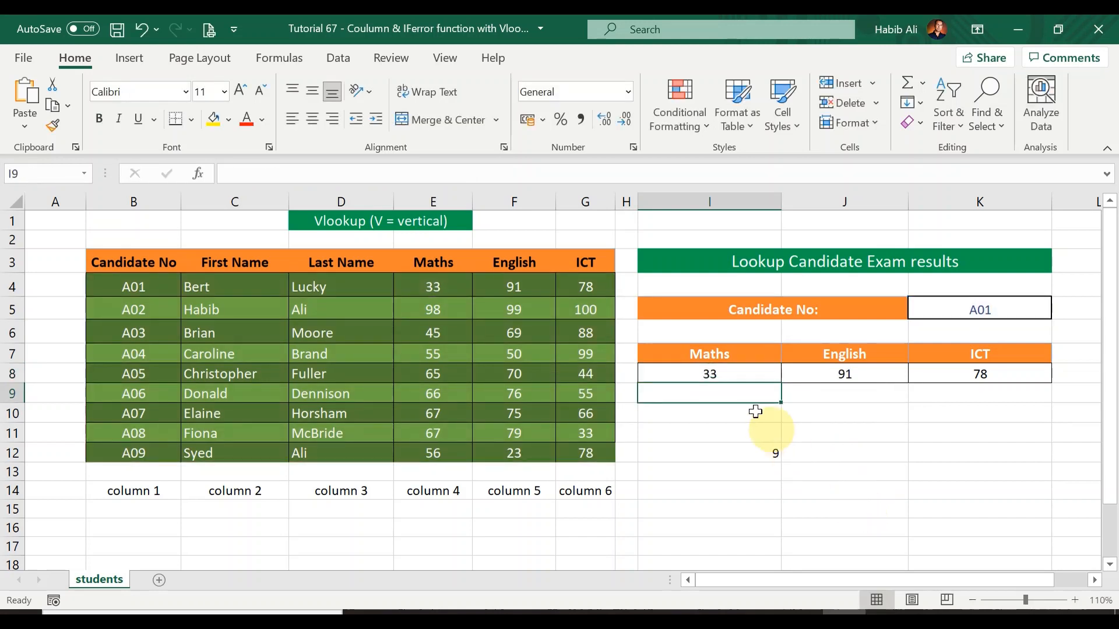
click(740, 374)
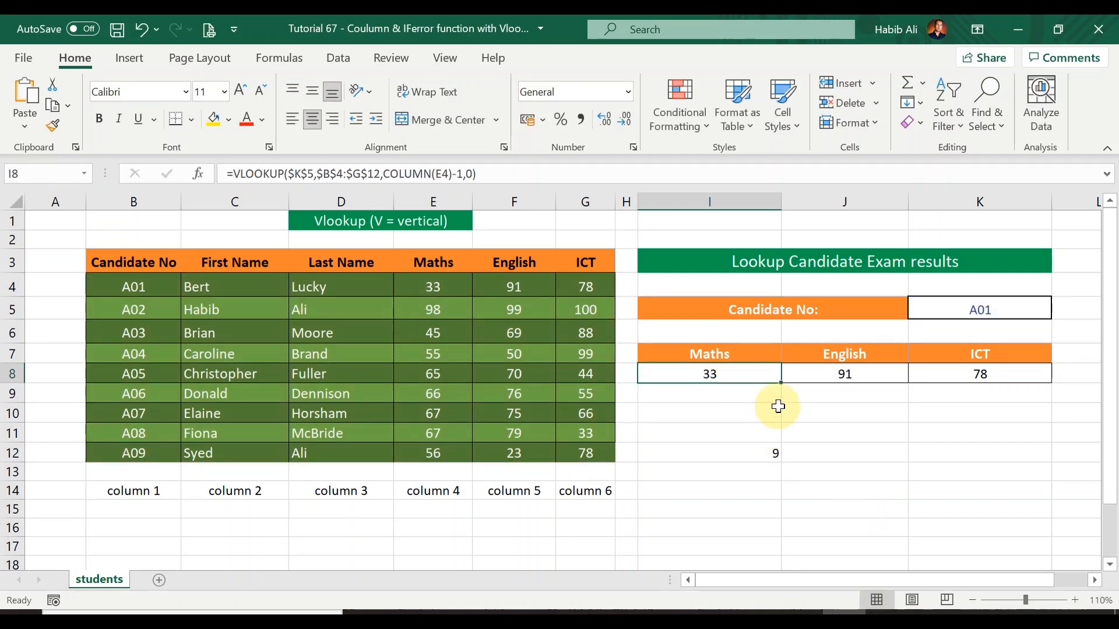
drag(792, 383, 1036, 386)
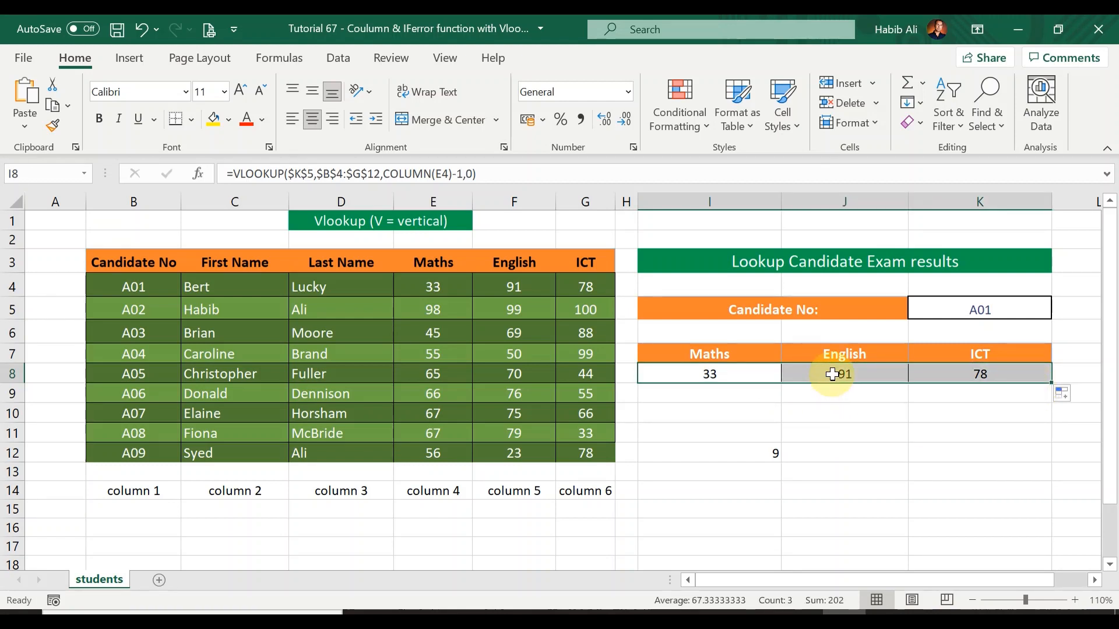
click(11, 285)
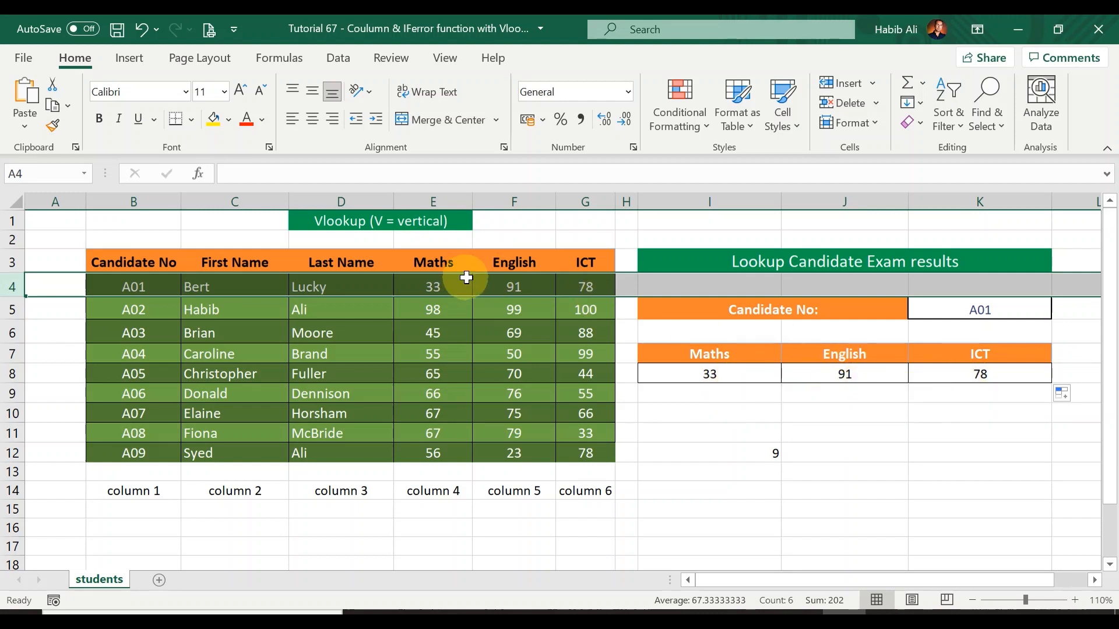
Set the candidate number in K5 to A05, and check the lookup results against that candidate's row in the table
click(960, 308)
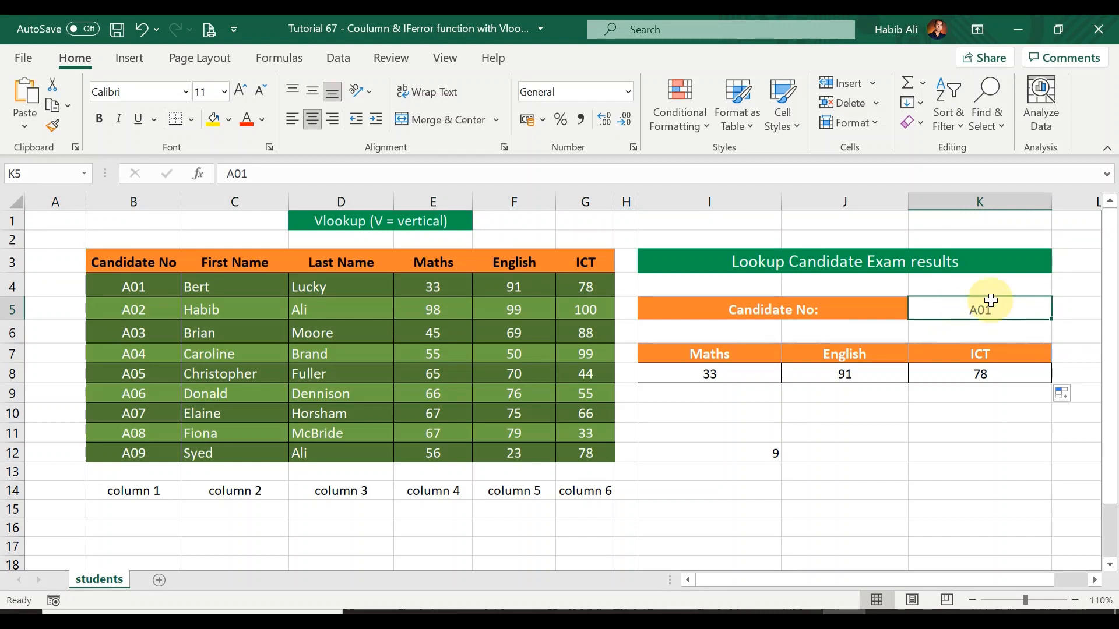
text(A)
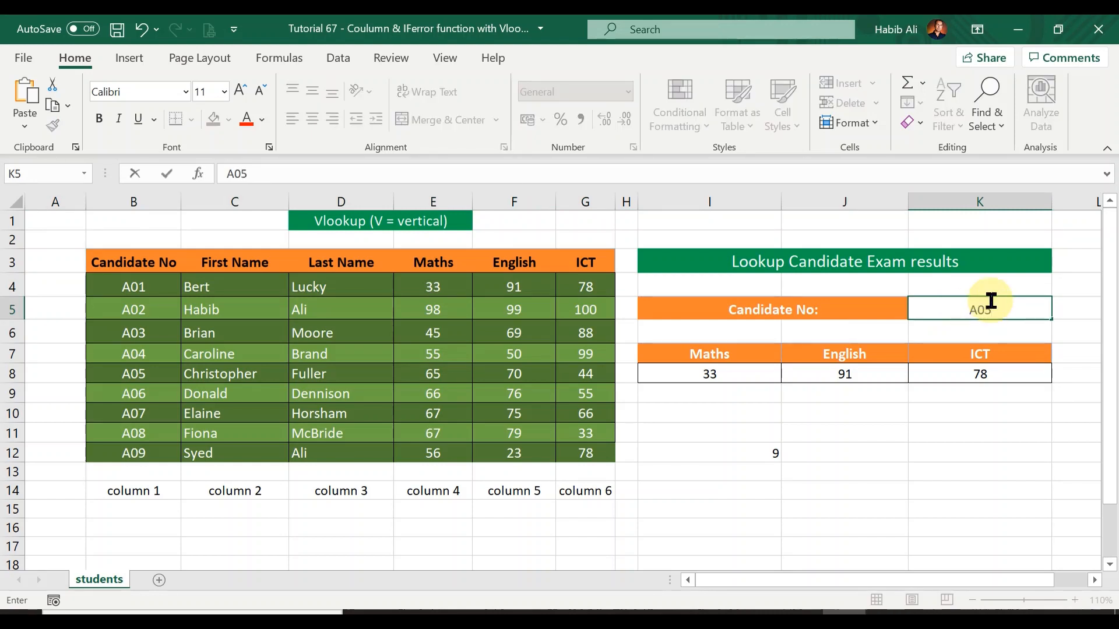
key(Return)
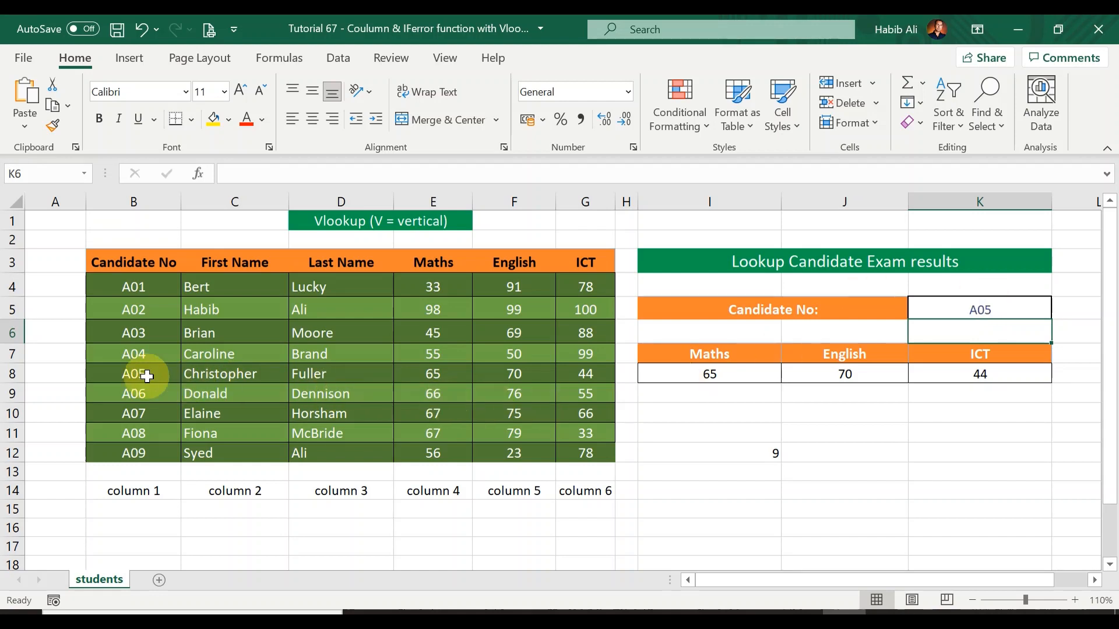
click(7, 374)
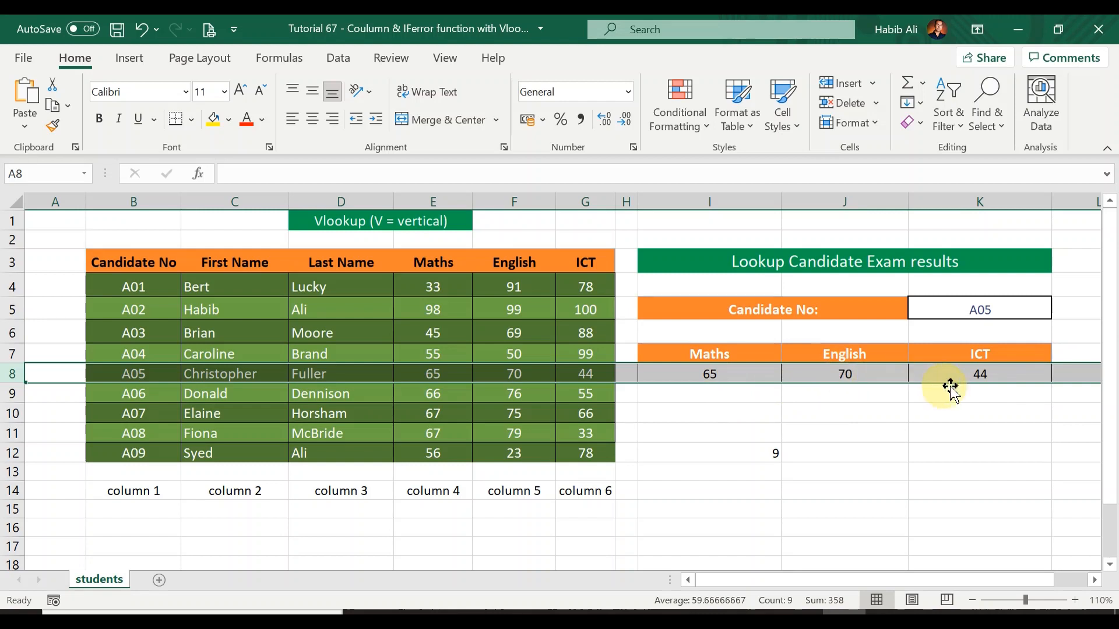
click(750, 373)
key(ctrl+Home)
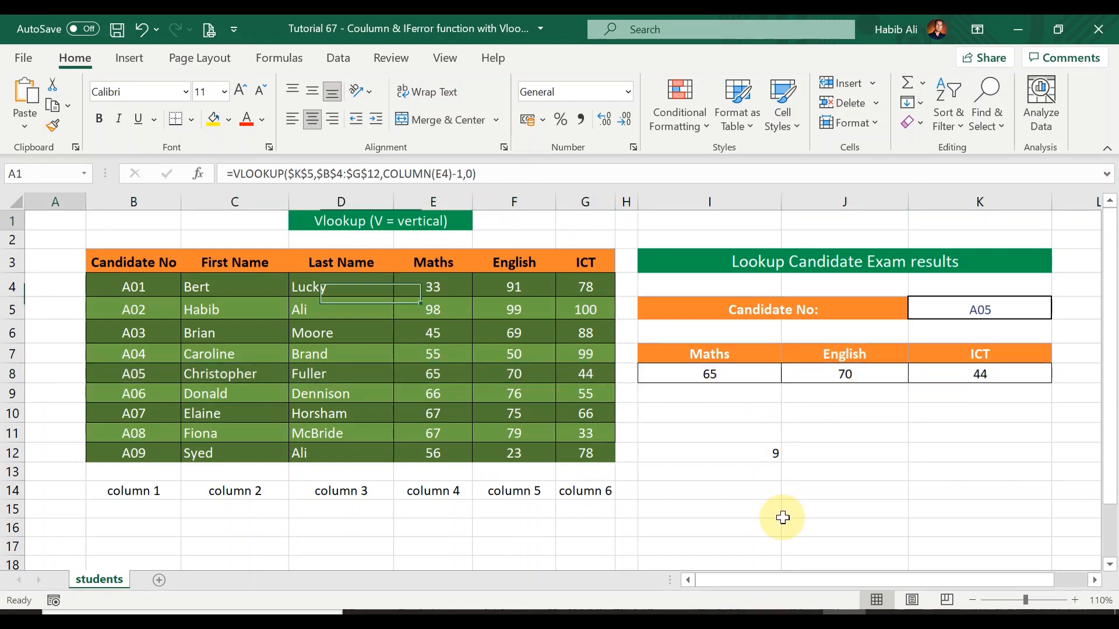
Set the candidate number in K5 to A07, check the results against its table row, and inspect the formulas in I8 and J8
click(950, 306)
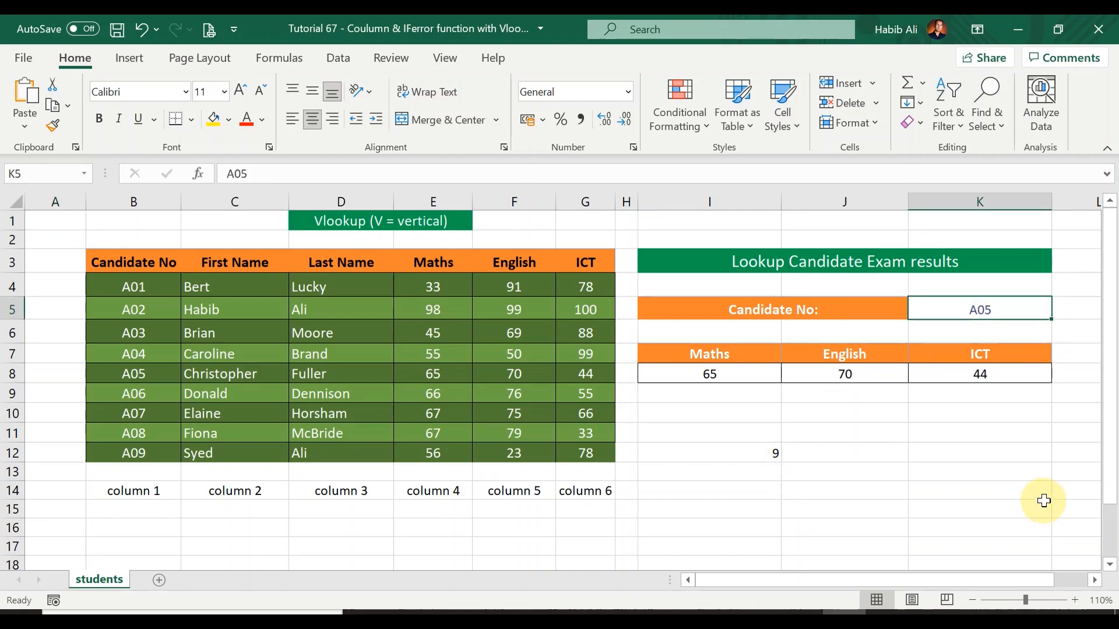
text(A05)
key(BackSpace)
text(7)
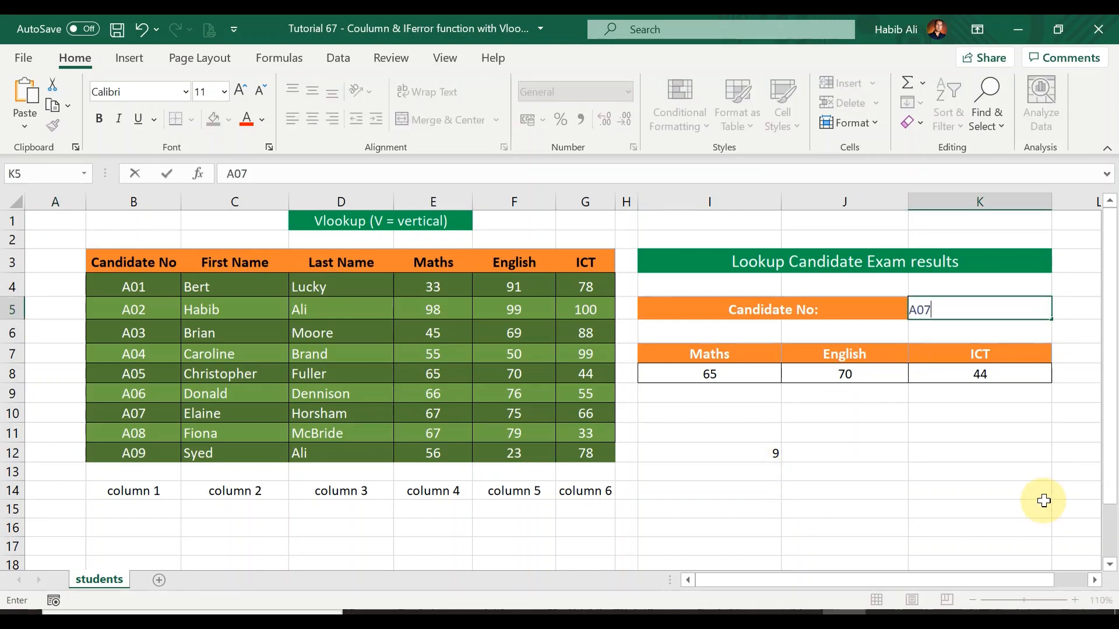
key(Return)
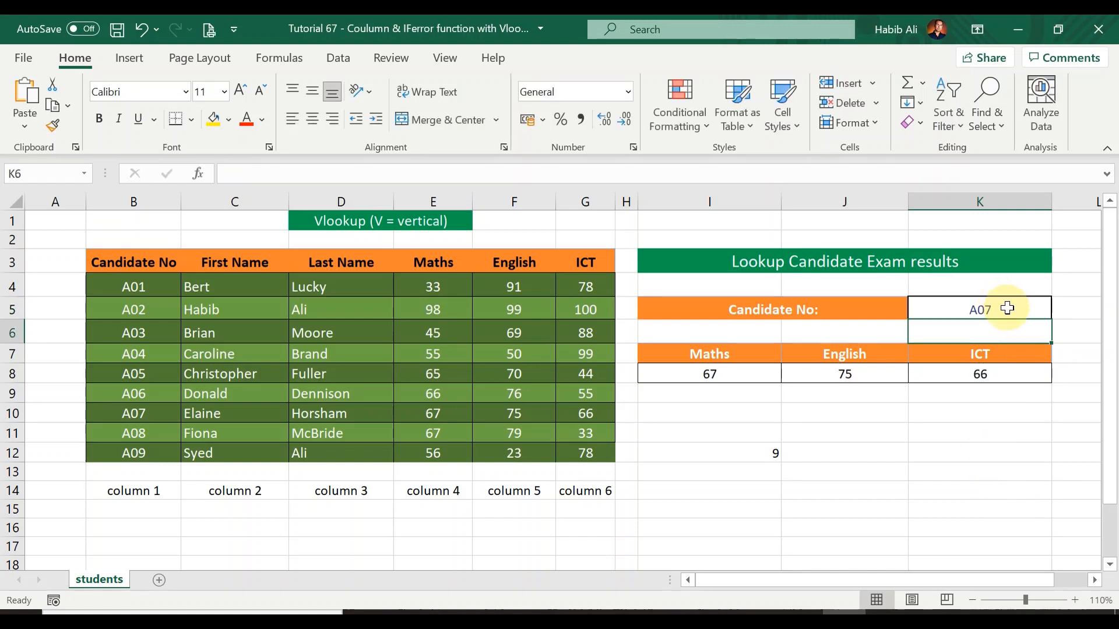
click(12, 413)
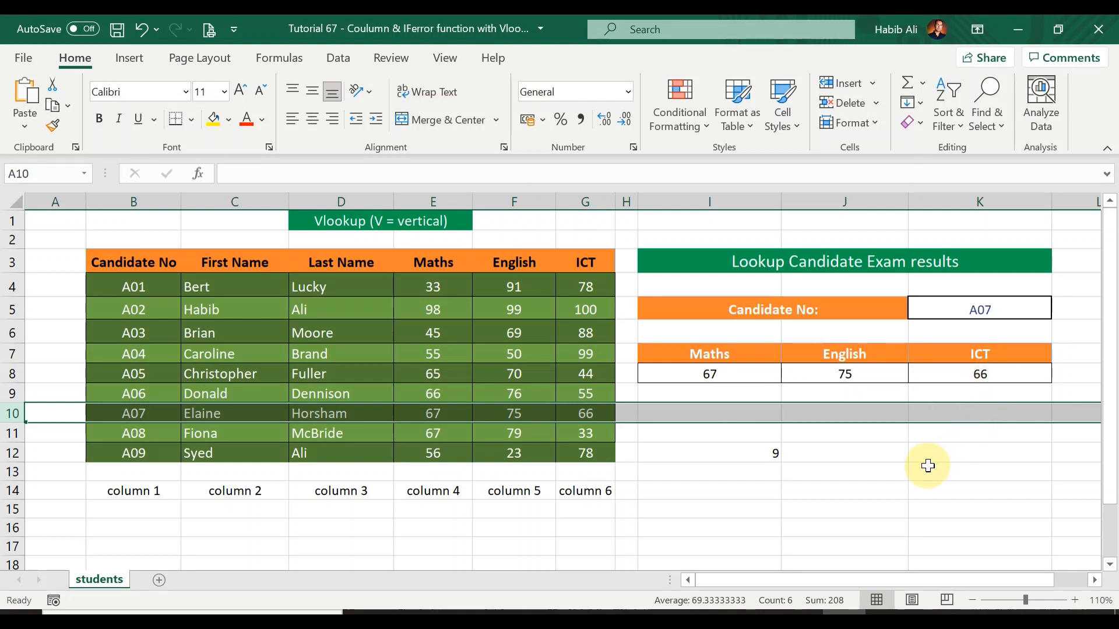
click(733, 376)
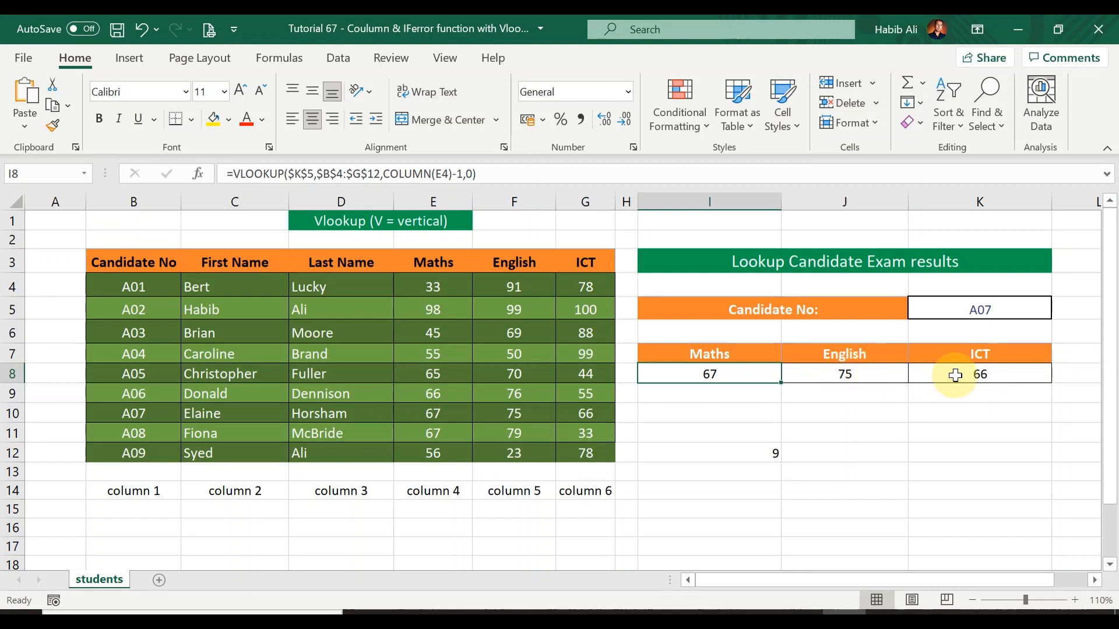
click(874, 377)
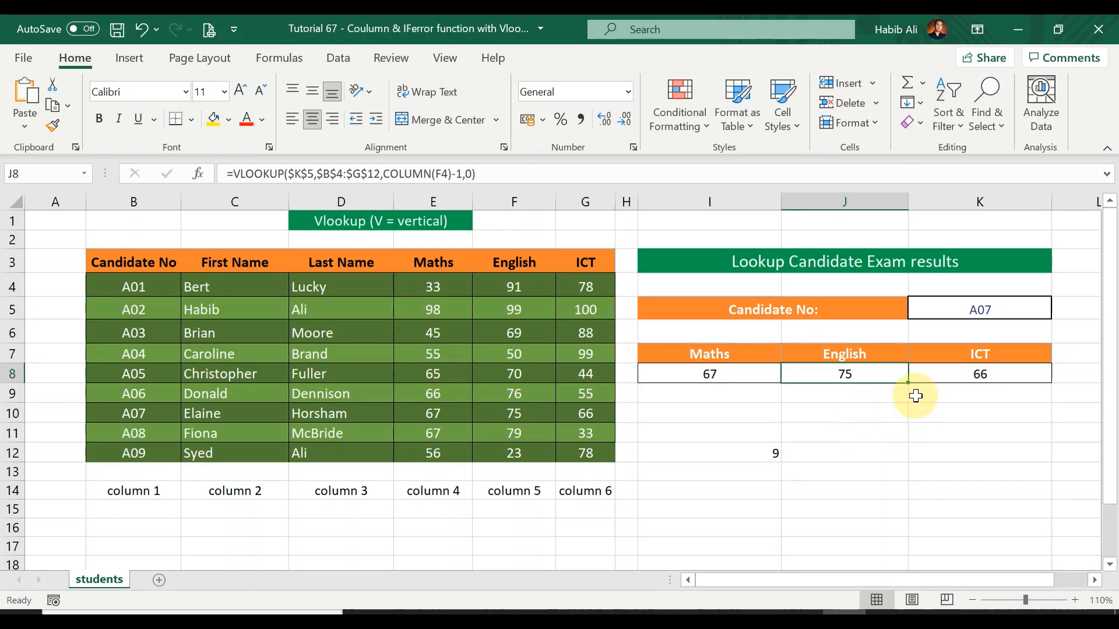
Enter the unlisted candidate number A007 in K5 to test how the lookup formulas handle a missing candidate
click(1008, 306)
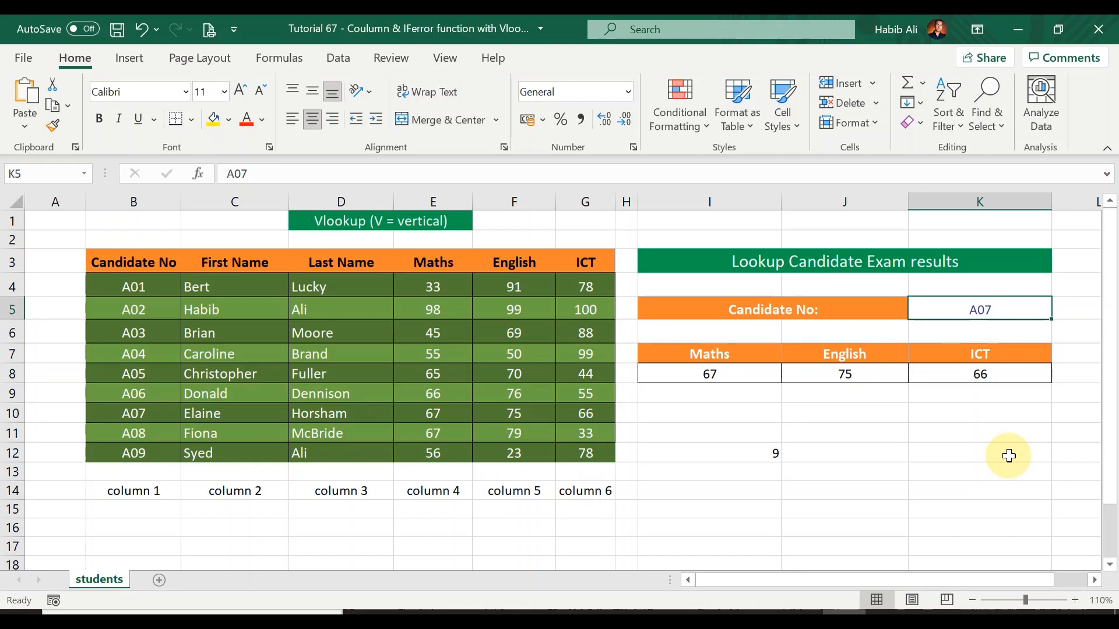
key(F2)
key(BackSpace)
key(BackSpace)
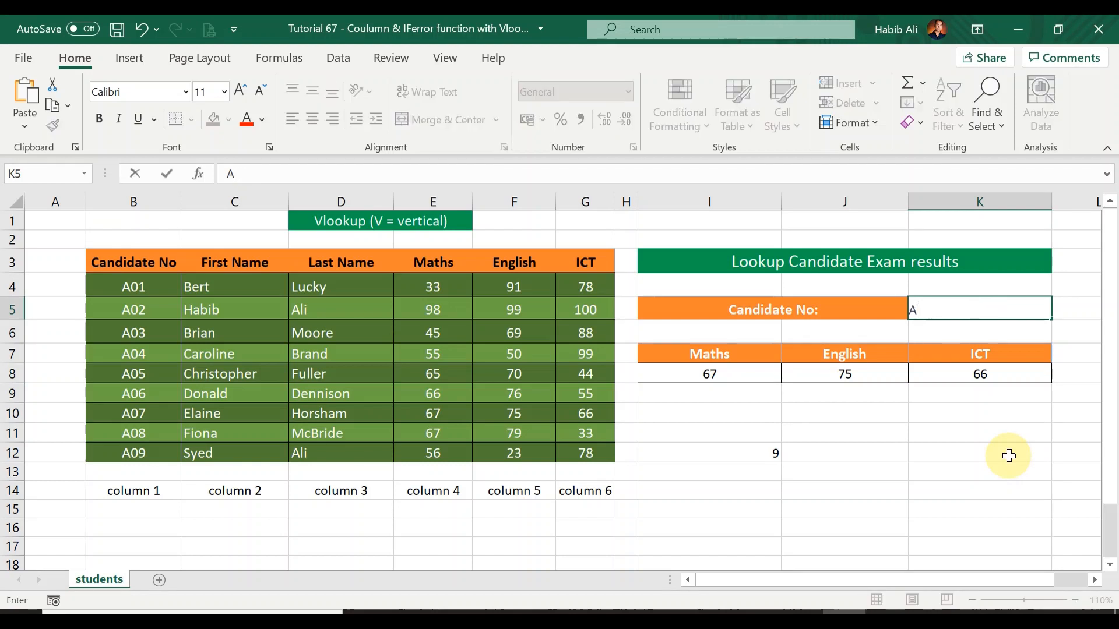
text(007)
key(Return)
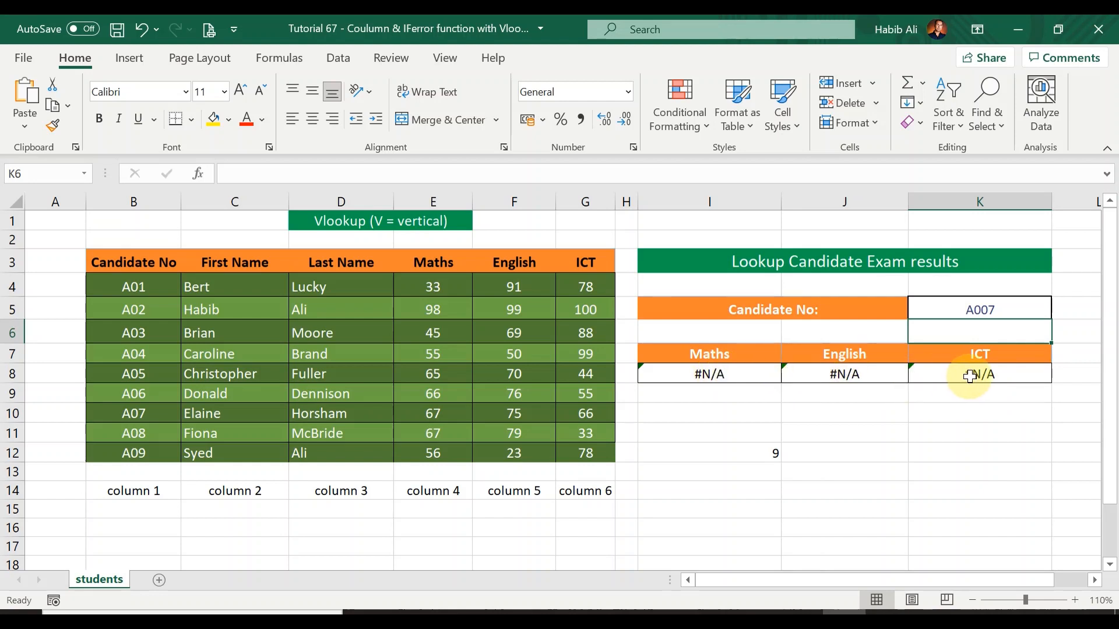
Start wrapping the Maths VLOOKUP formula in I8 with IFERROR, placing the function directly after the equals sign
click(739, 370)
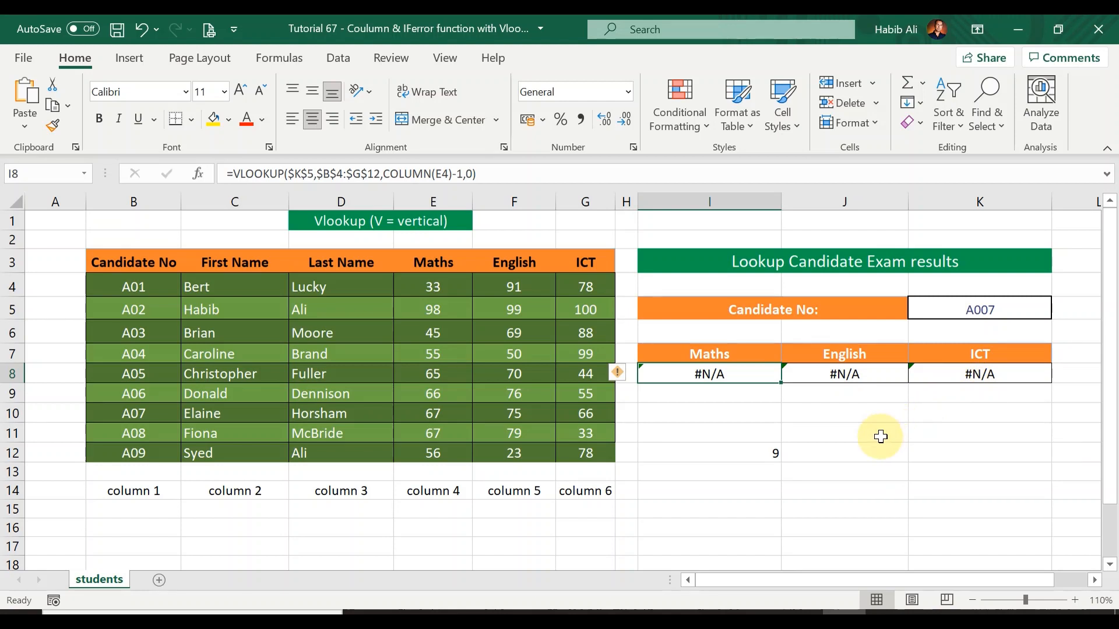
double_click(722, 374)
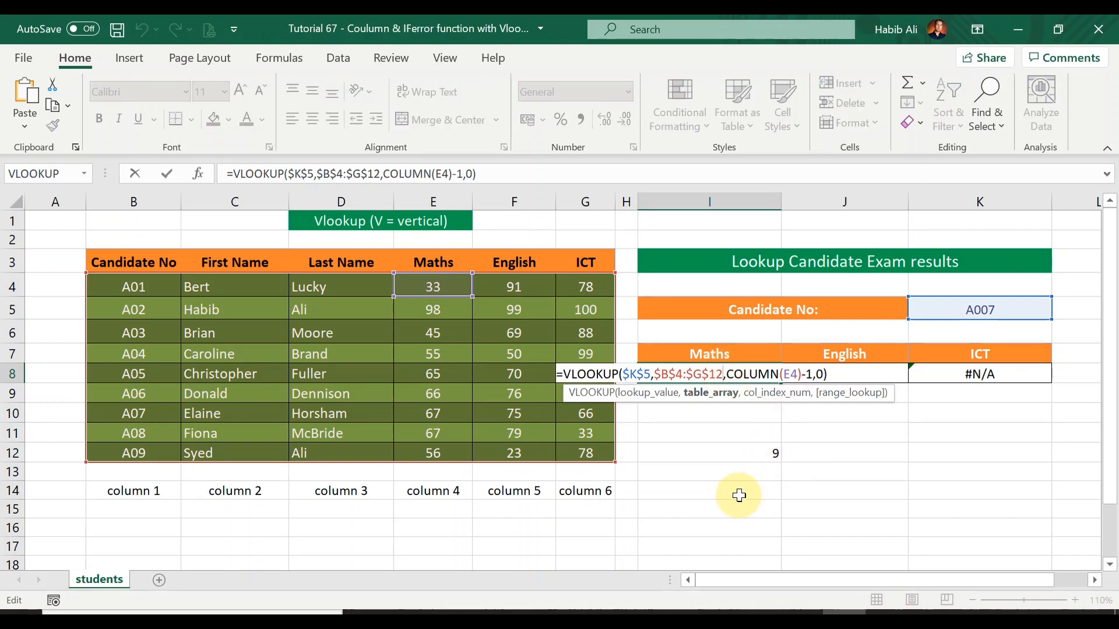
click(567, 373)
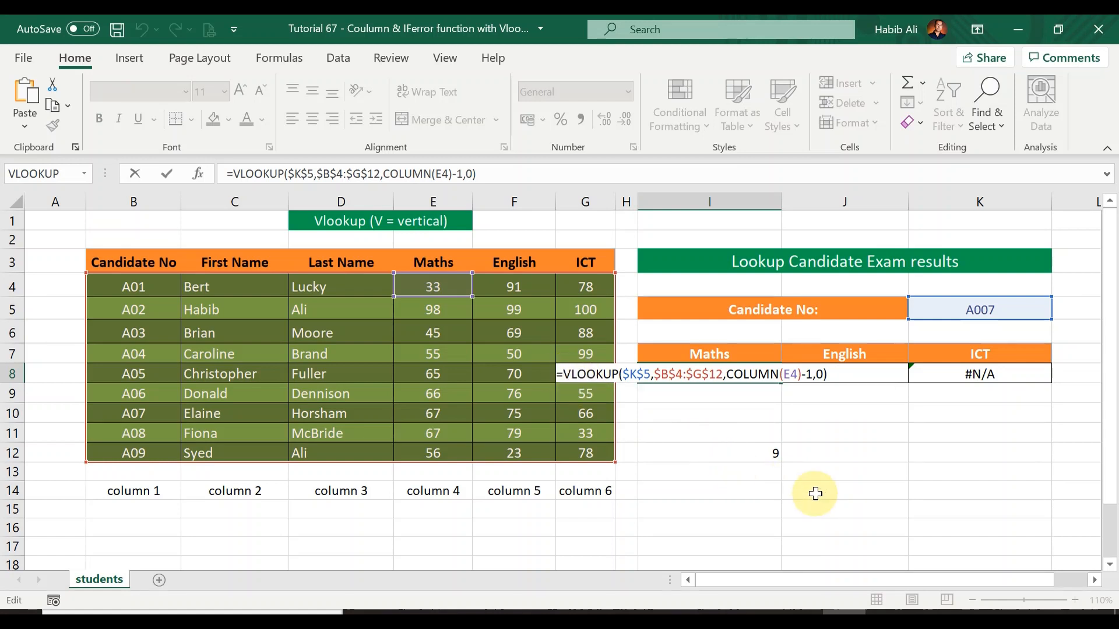
text(IF)
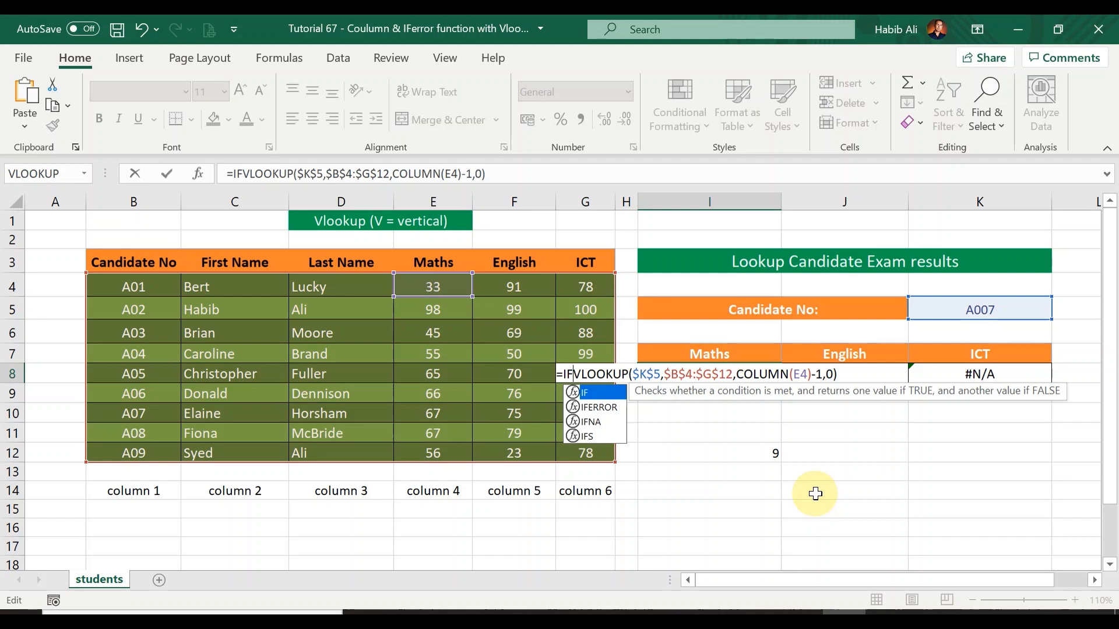
text(E)
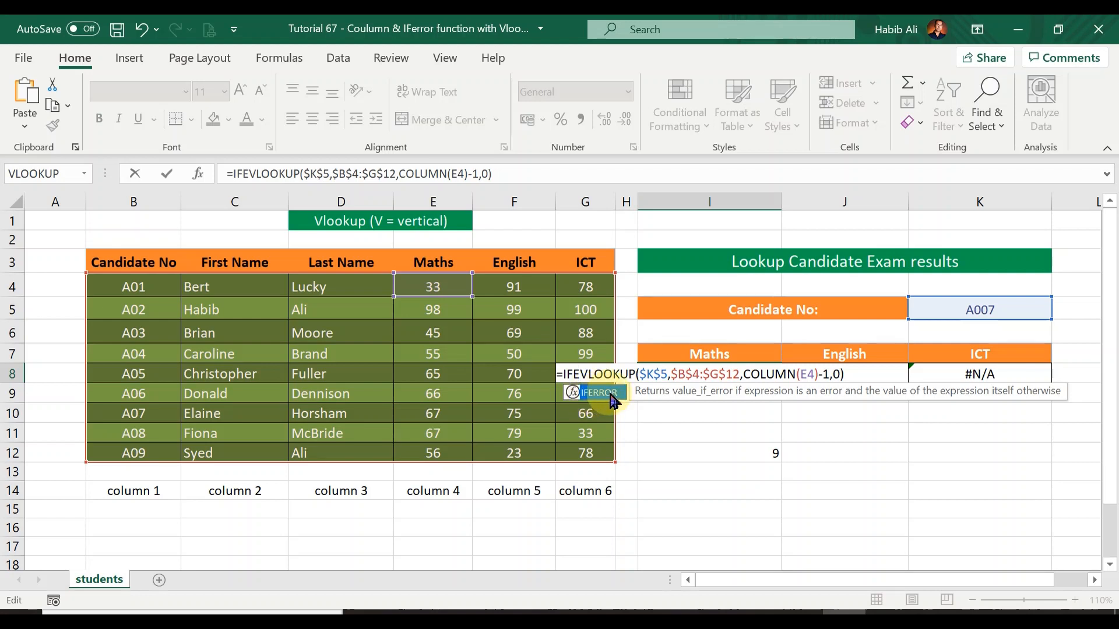
key(Tab)
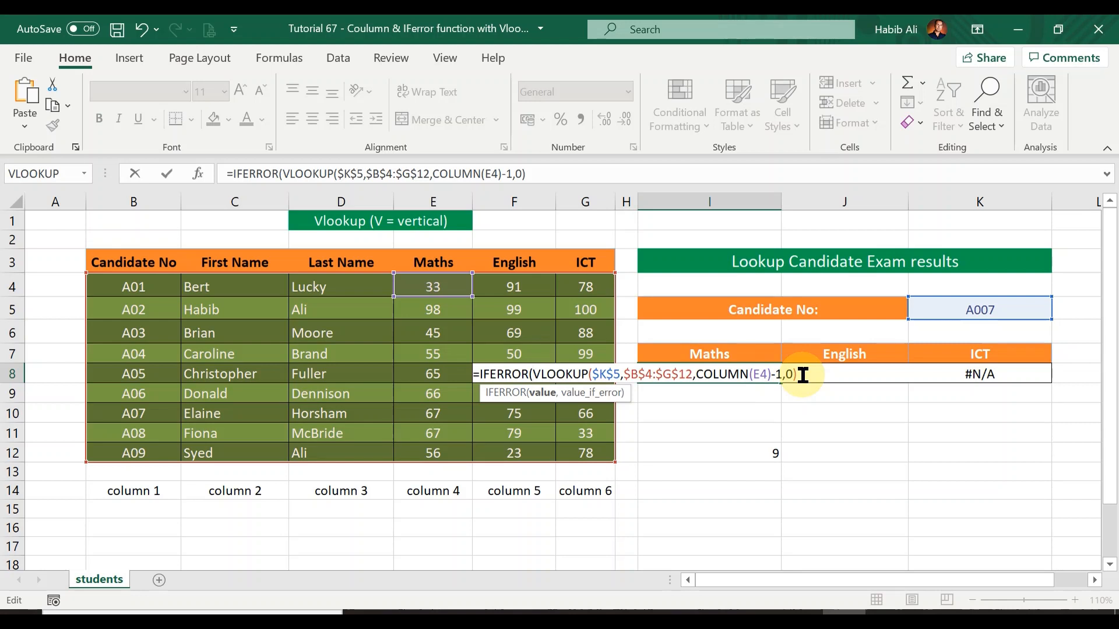
Complete the IFERROR formula in I8 with "INVALID CANDIDATE NO" as the value returned on an error
text(,)
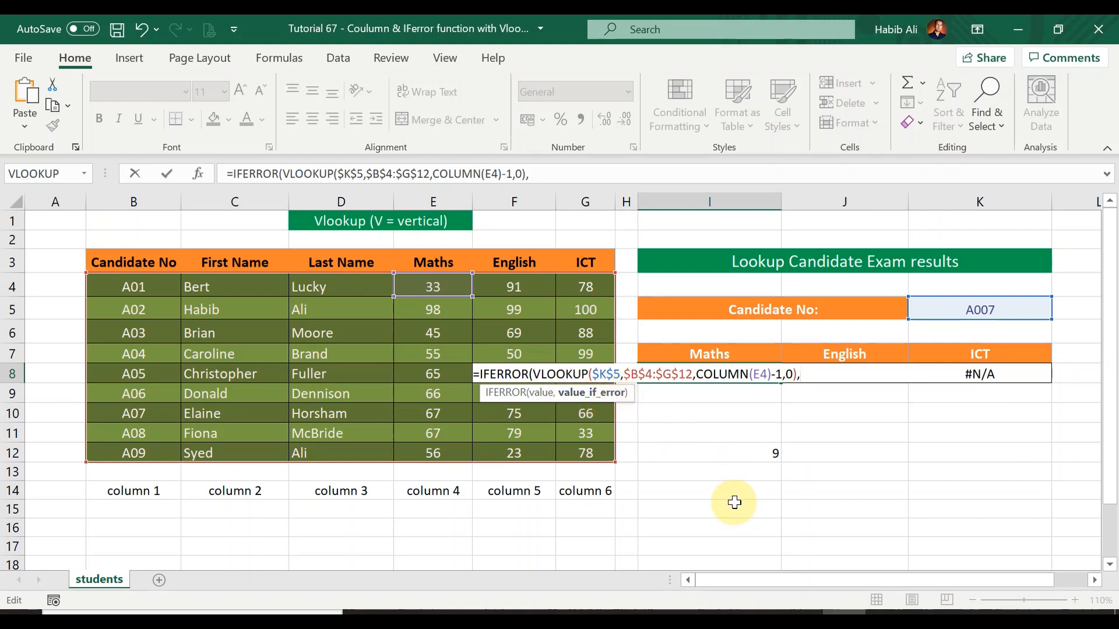
text("INVALID)
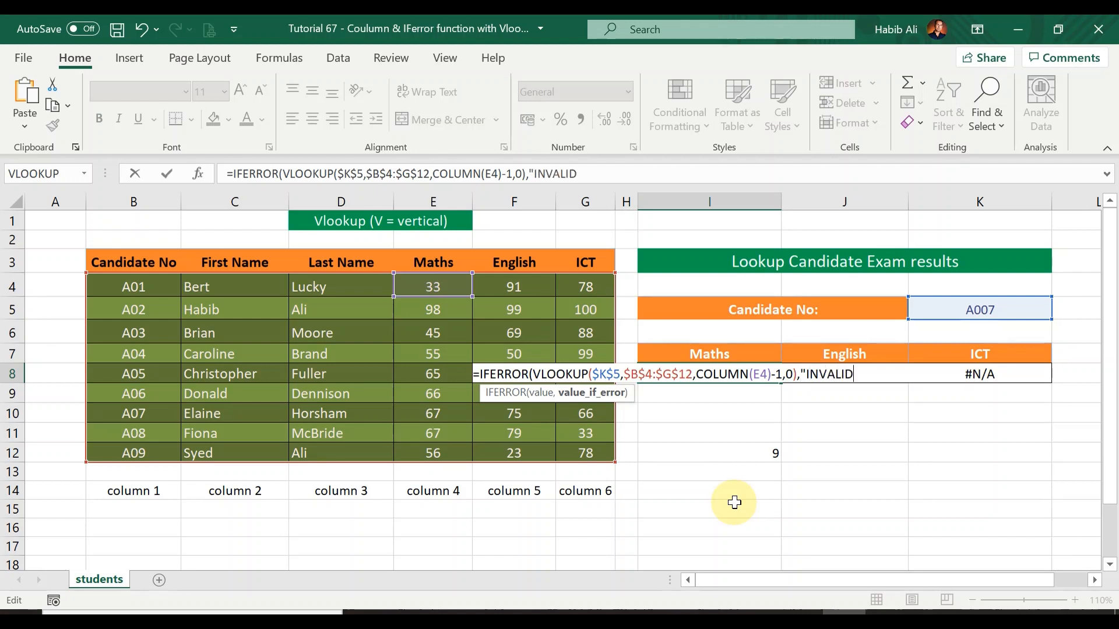
text( CAND)
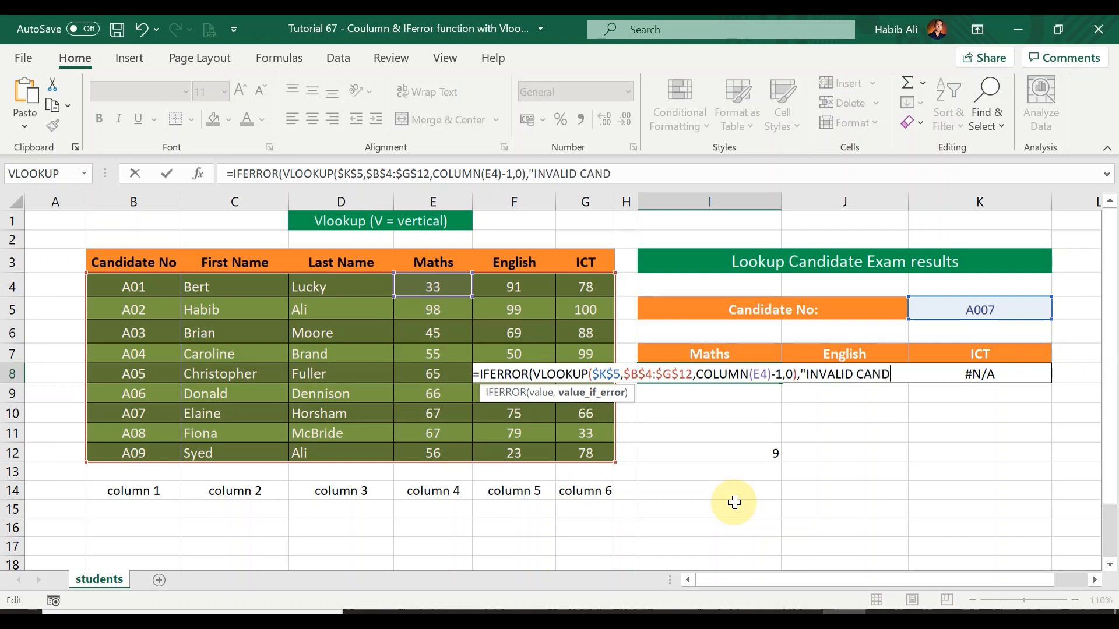
text(IDATE NO)
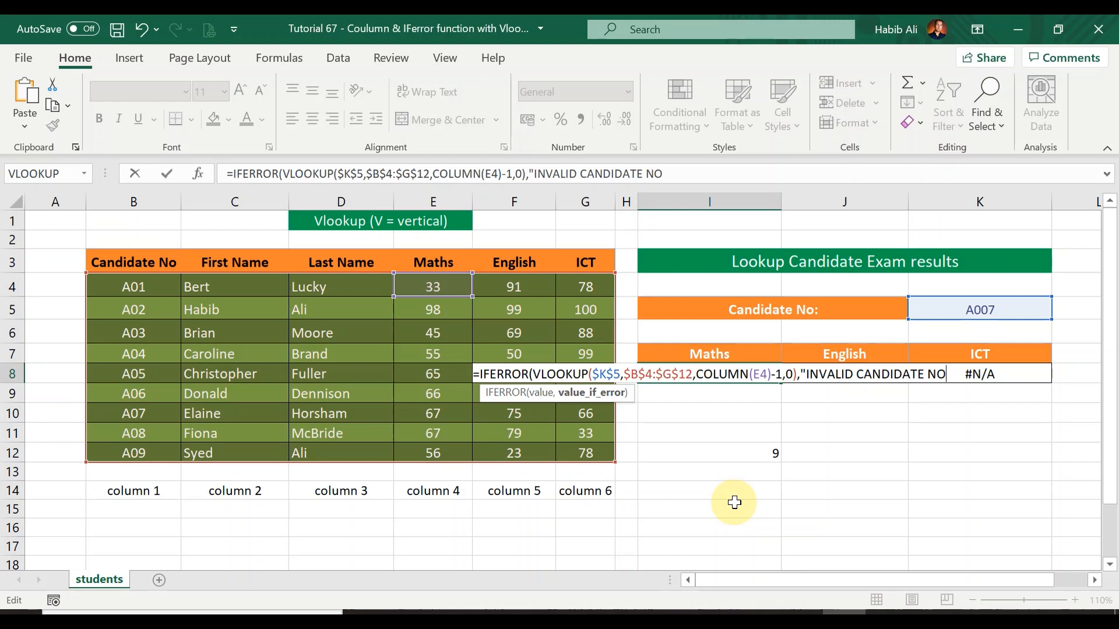
text(")
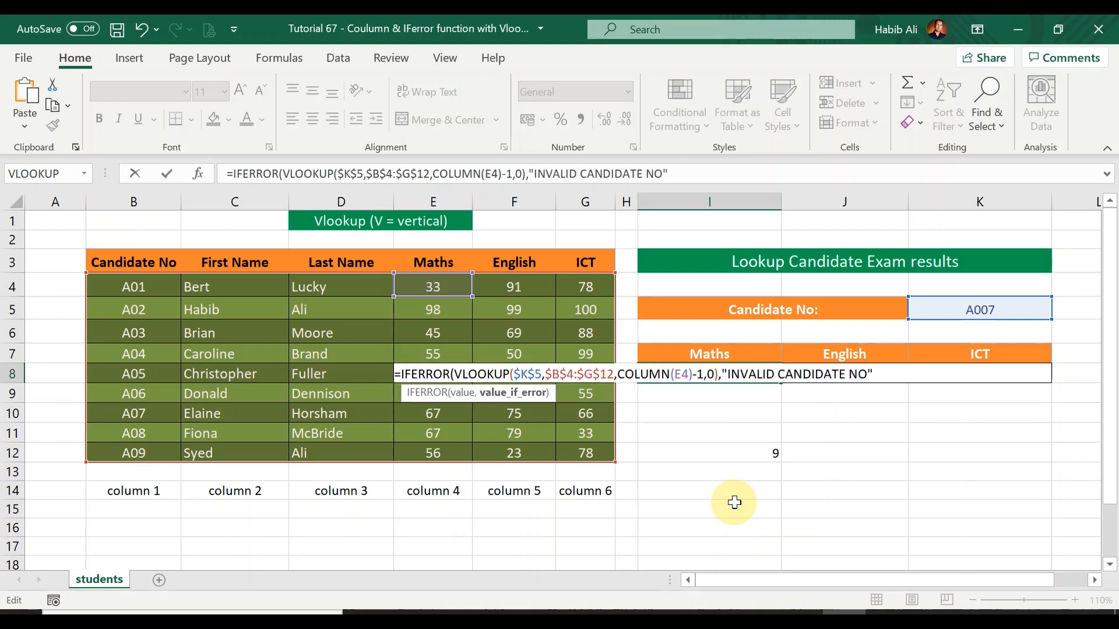
text())
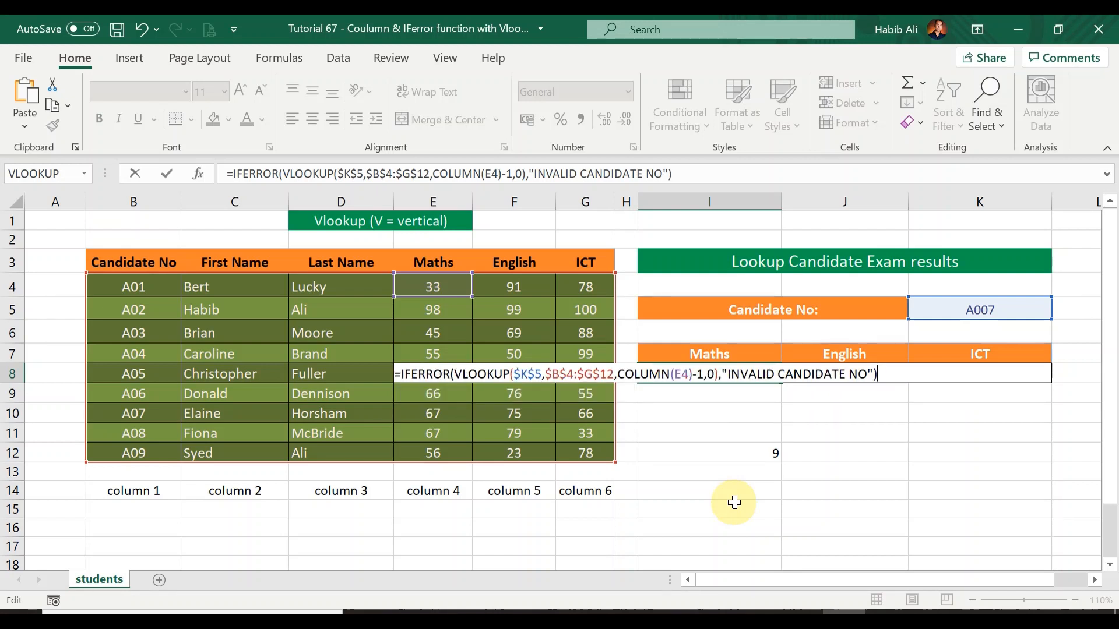
key(Return)
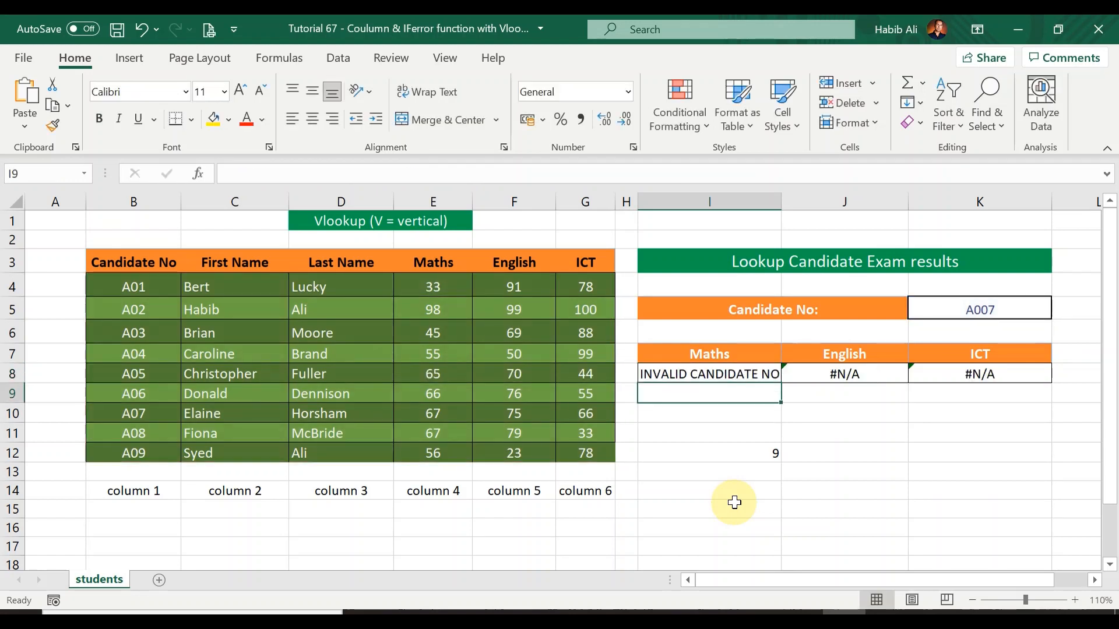
Fill the IFERROR formula from I8 across to J8:K8 and auto-fit column J to its contents
click(756, 373)
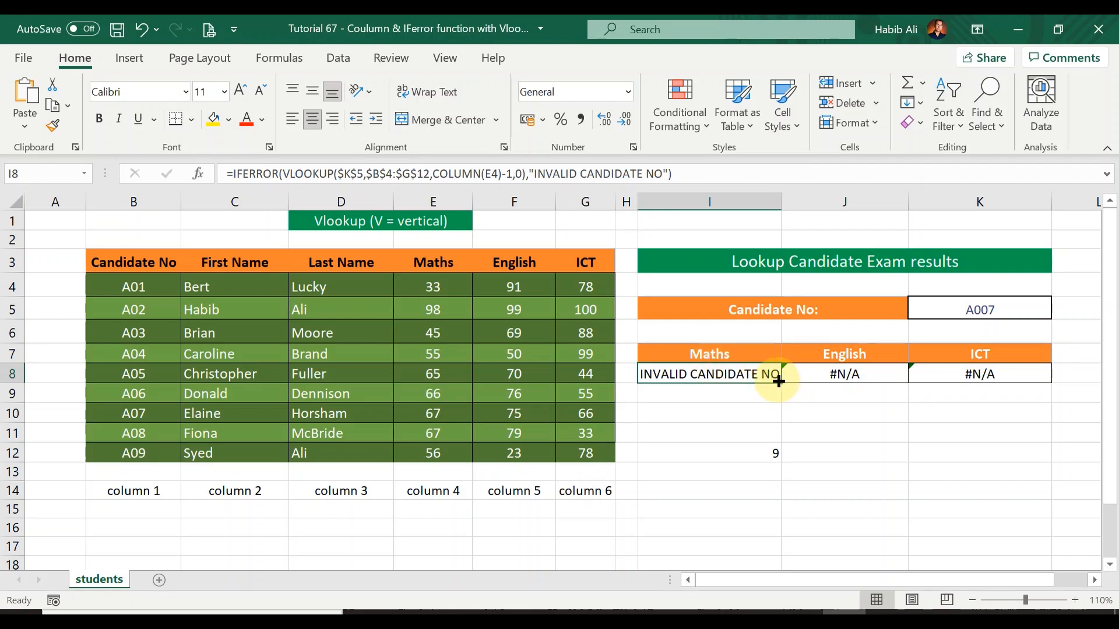
drag(779, 382, 1033, 382)
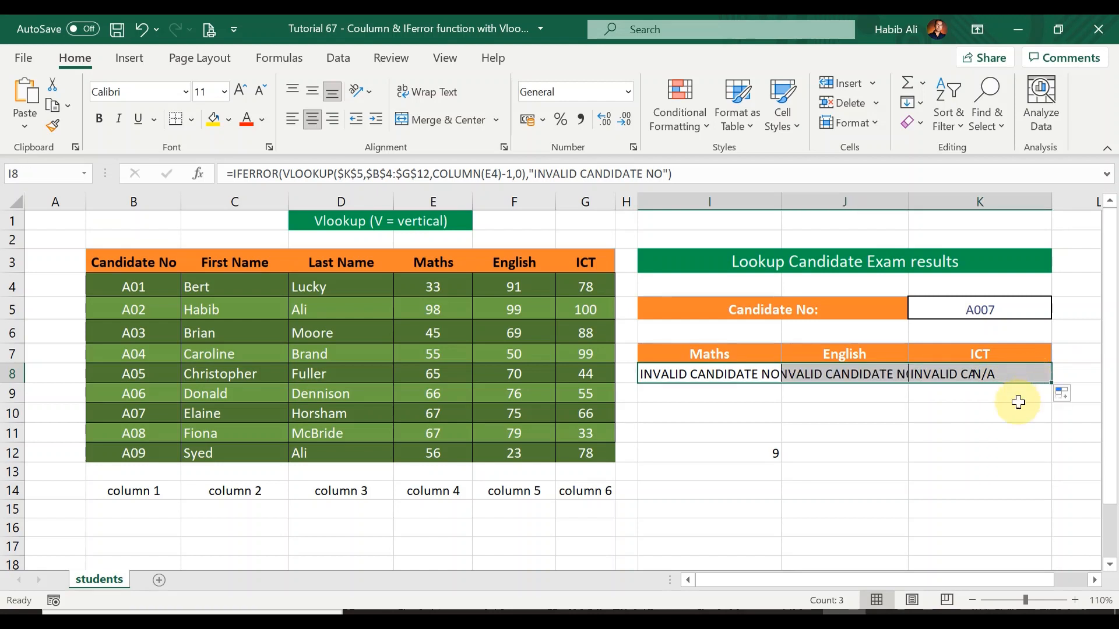
double_click(909, 204)
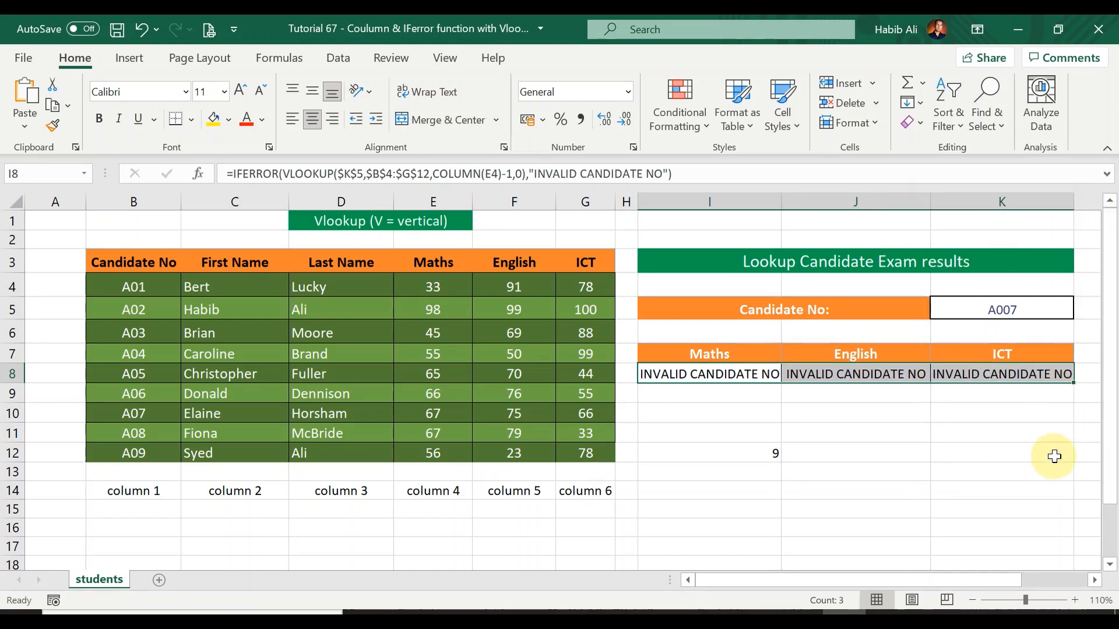
click(961, 376)
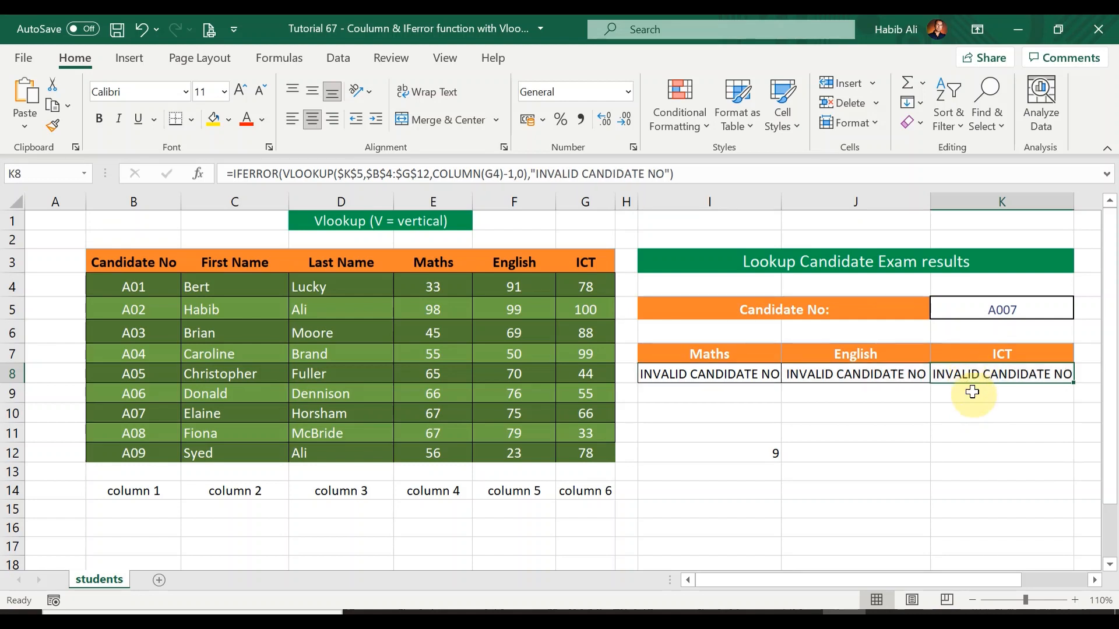
Set the candidate number in K5 to A01 and compare the lookup results with that candidate's row in the table
click(1001, 310)
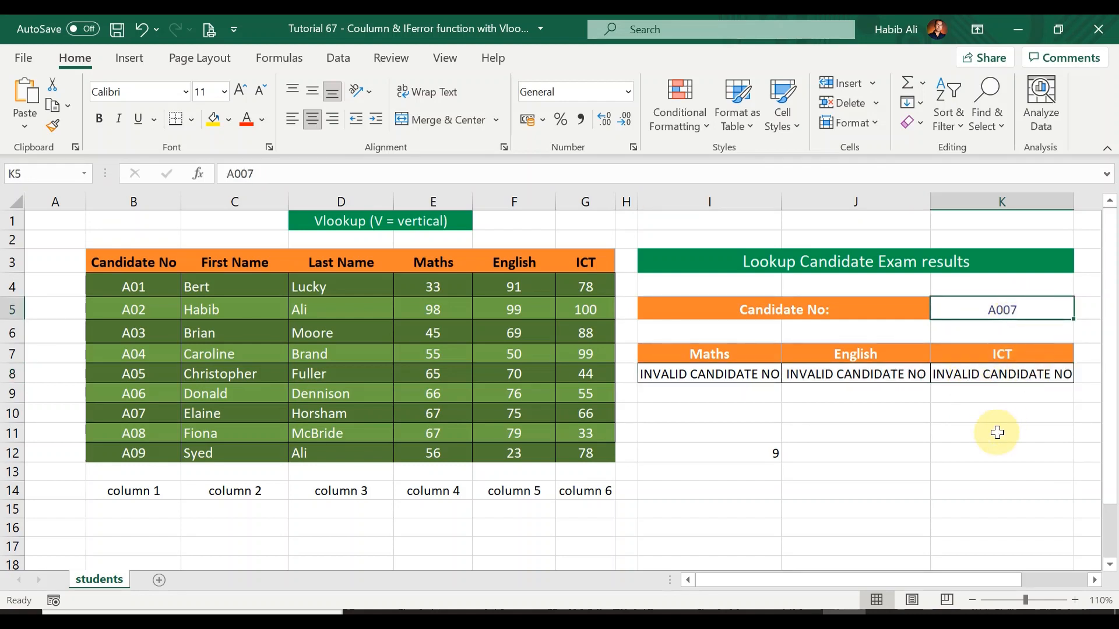
text(A01)
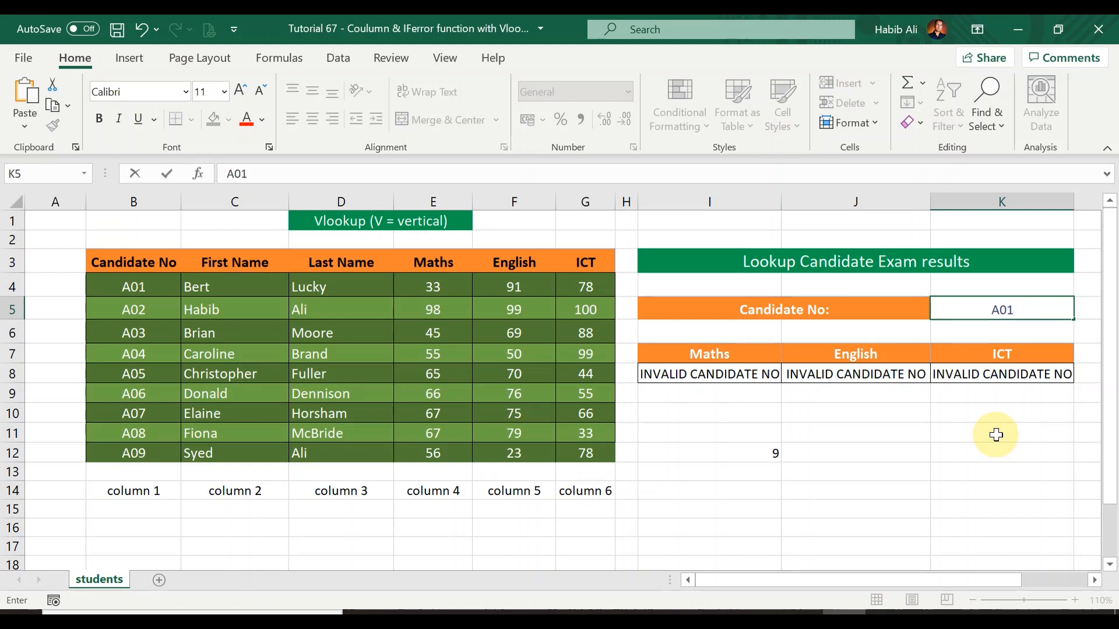
key(Return)
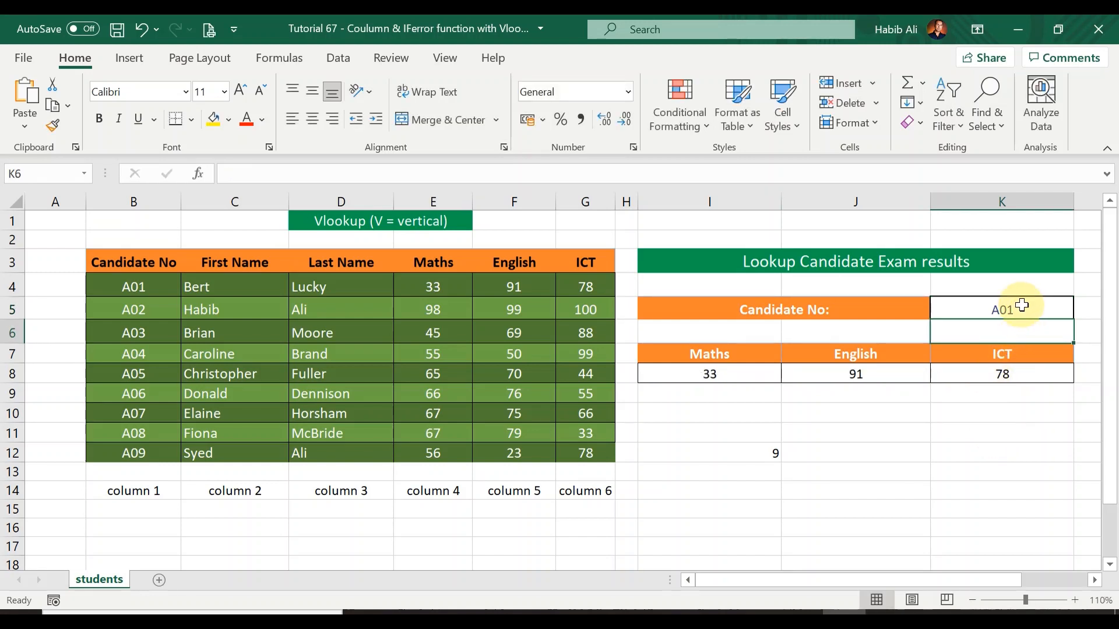
click(13, 286)
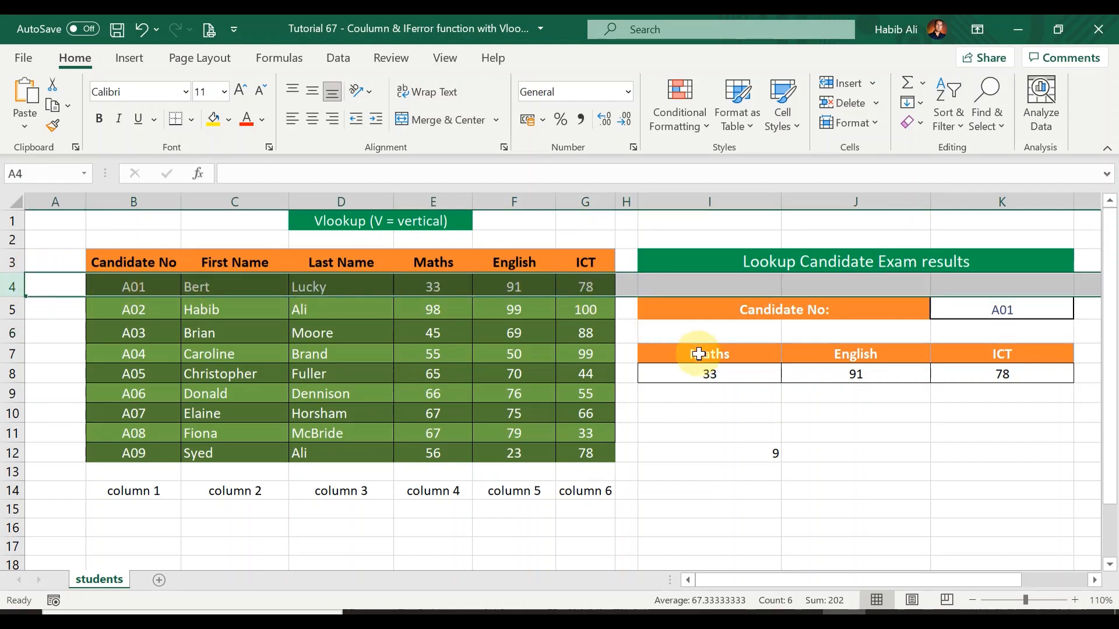
Enter the unlisted candidate number A010 in K5 to test the IFERROR handling
click(1025, 312)
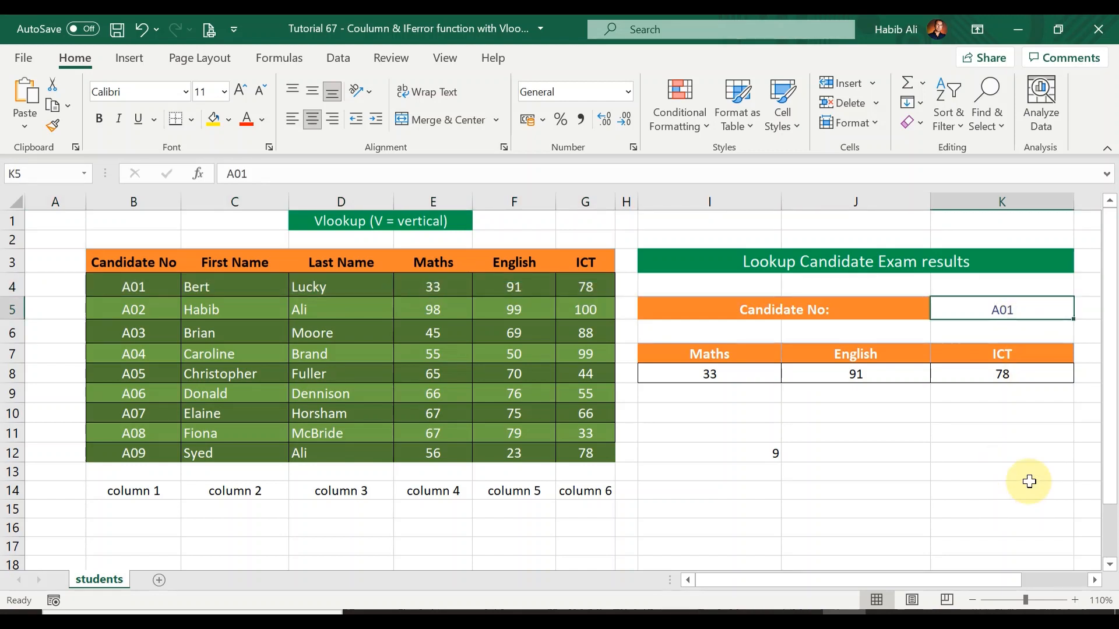
text(A)
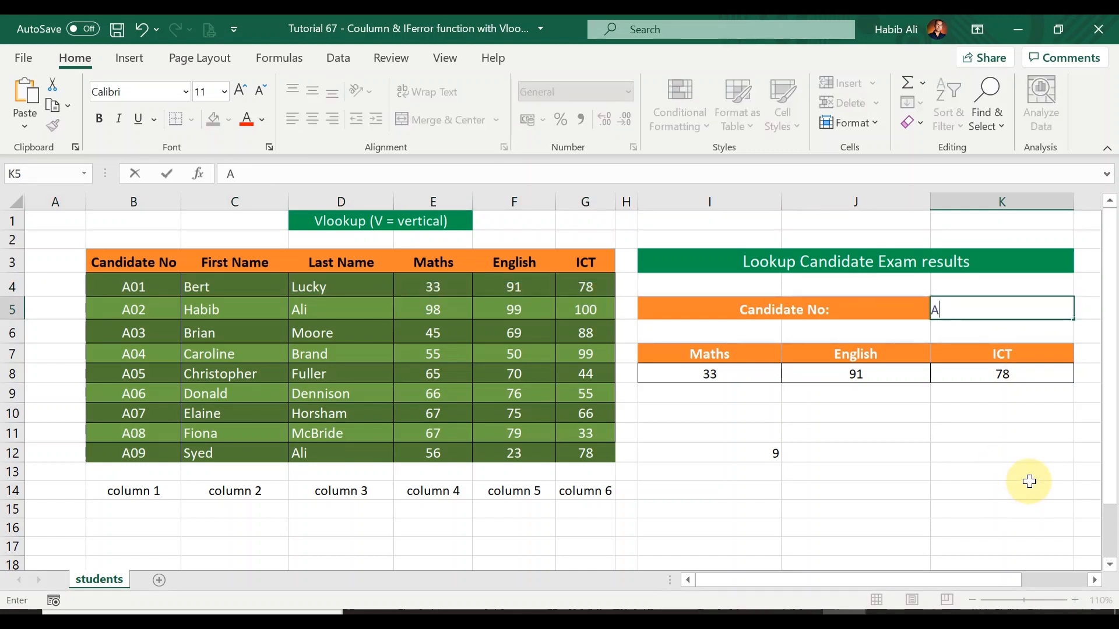
text(010)
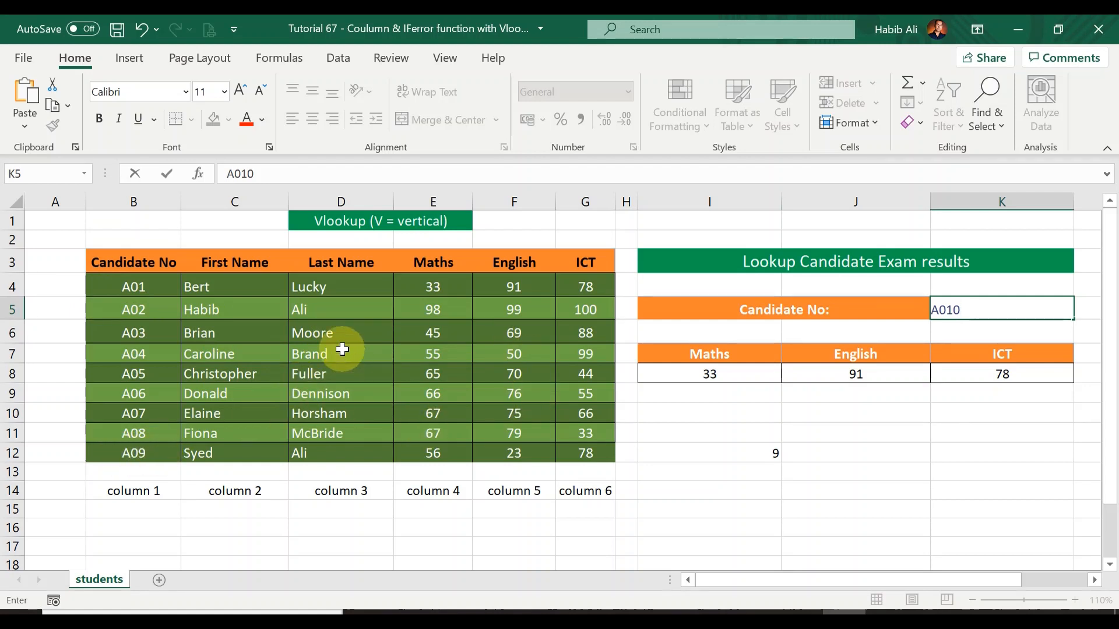
key(Return)
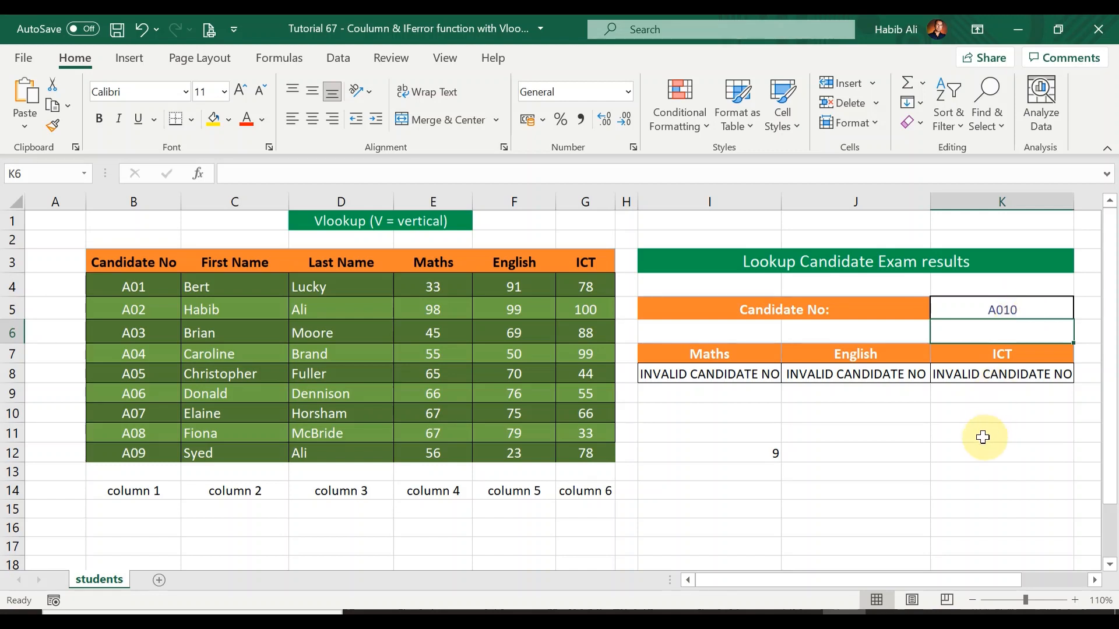
Open the completed IFERROR formula in I8 to review its arguments and cell references
key(ctrl+Home)
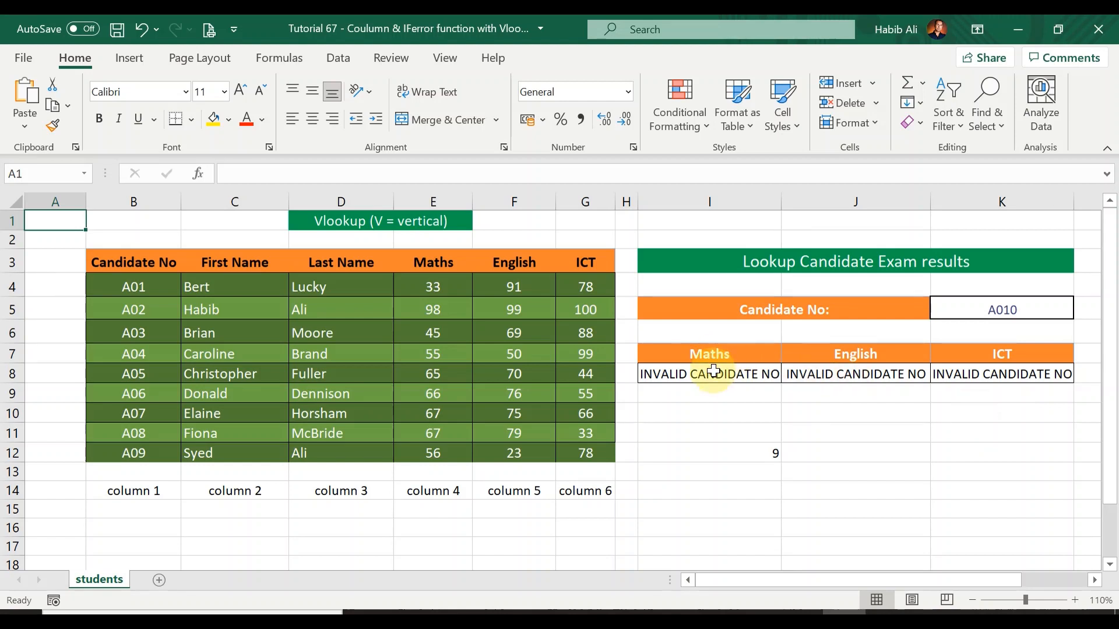
double_click(719, 375)
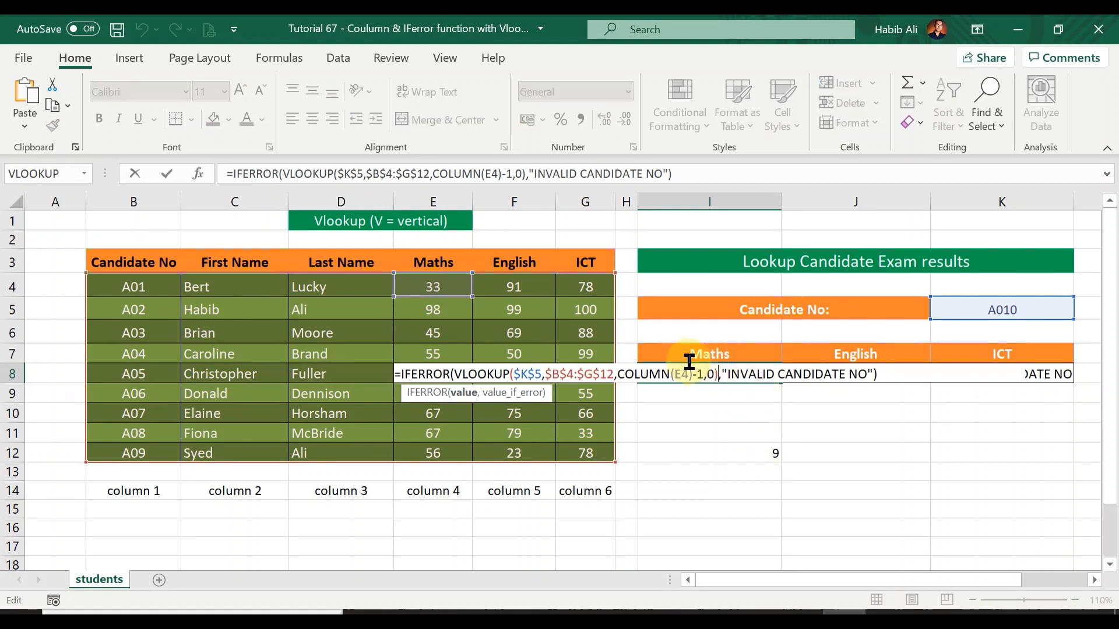